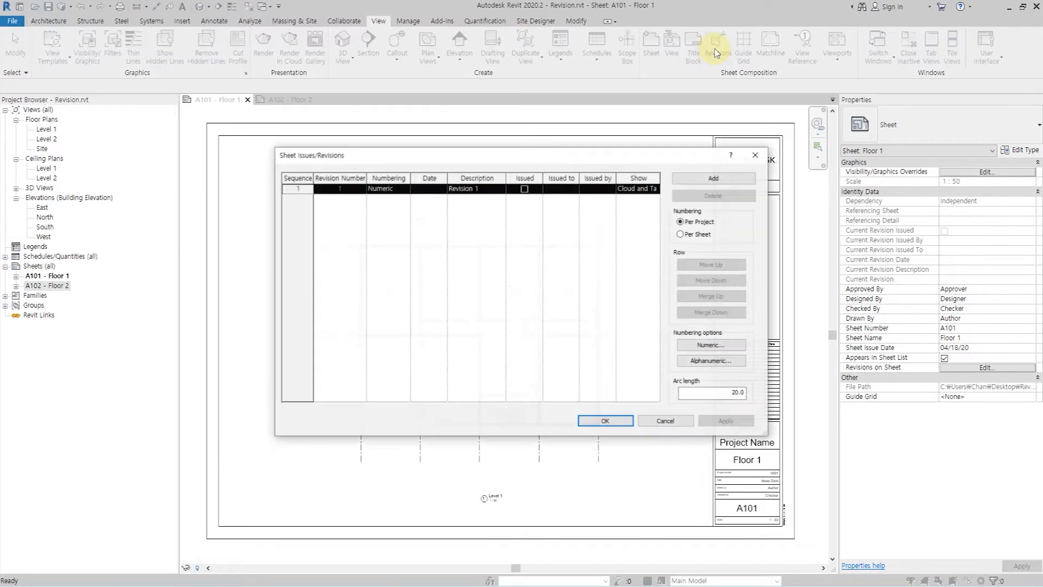
# - Set the date of Revision 1 to 20.04.18 in the sheet issues/revisions and accept it
pyautogui.click(428, 188)
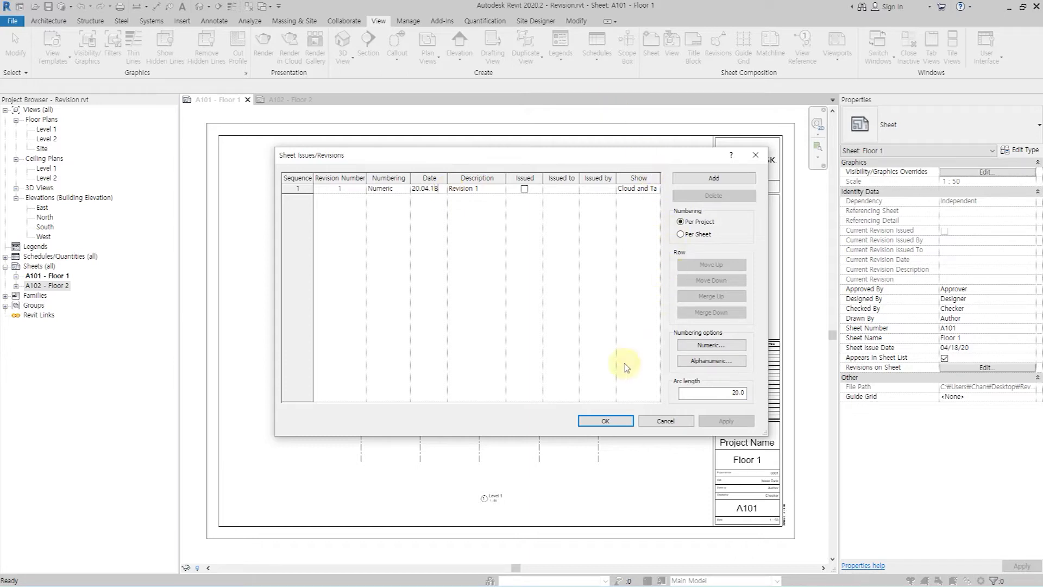
pyautogui.click(605, 421)
# - Activate the Level 1 plan view on sheet A101 and sketch a rectangular revision cloud around the staircase
pyautogui.click(548, 361)
pyautogui.doubleClick(548, 361)
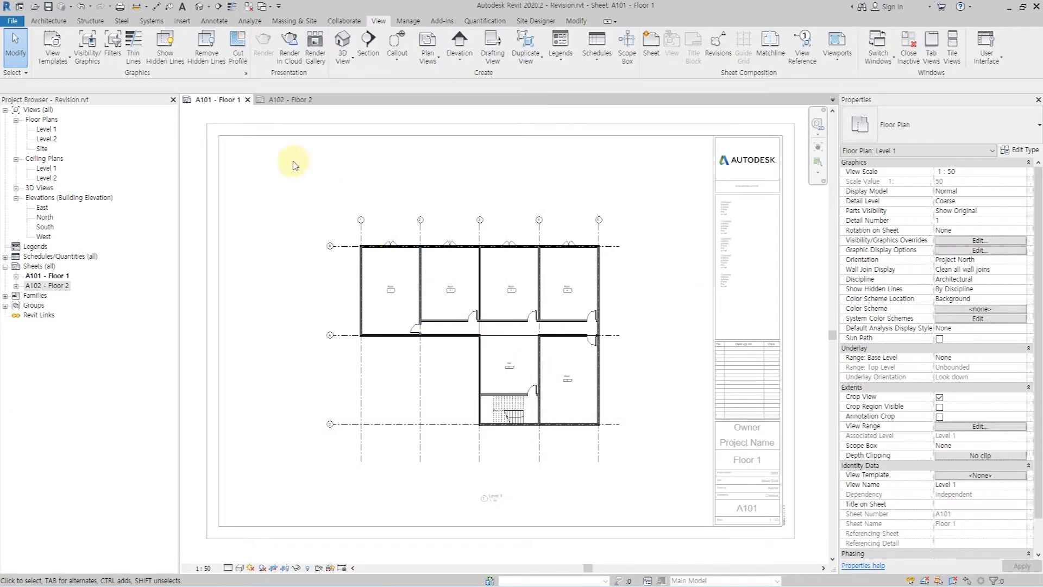
pyautogui.click(217, 21)
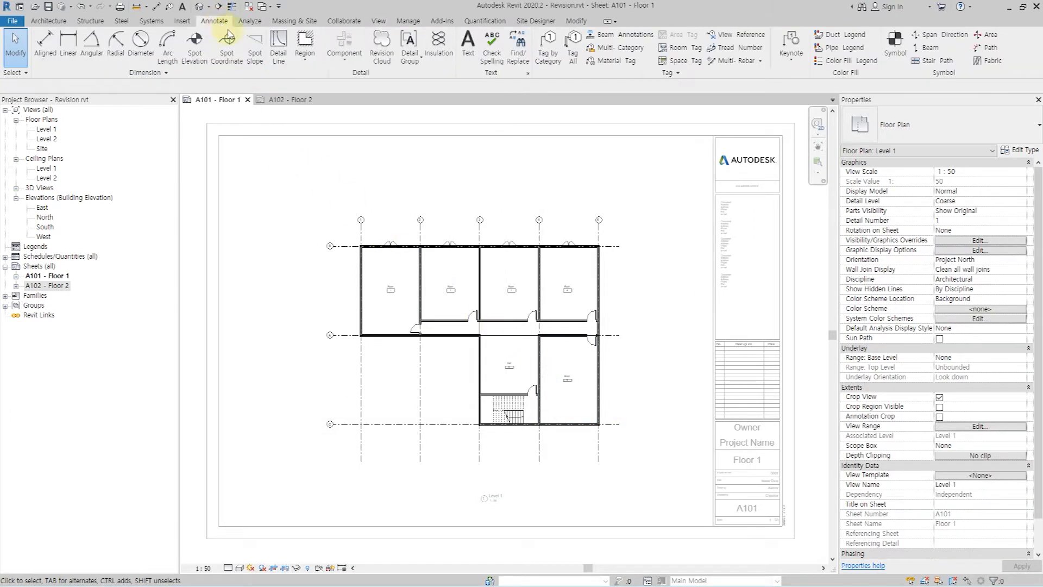
pyautogui.click(381, 49)
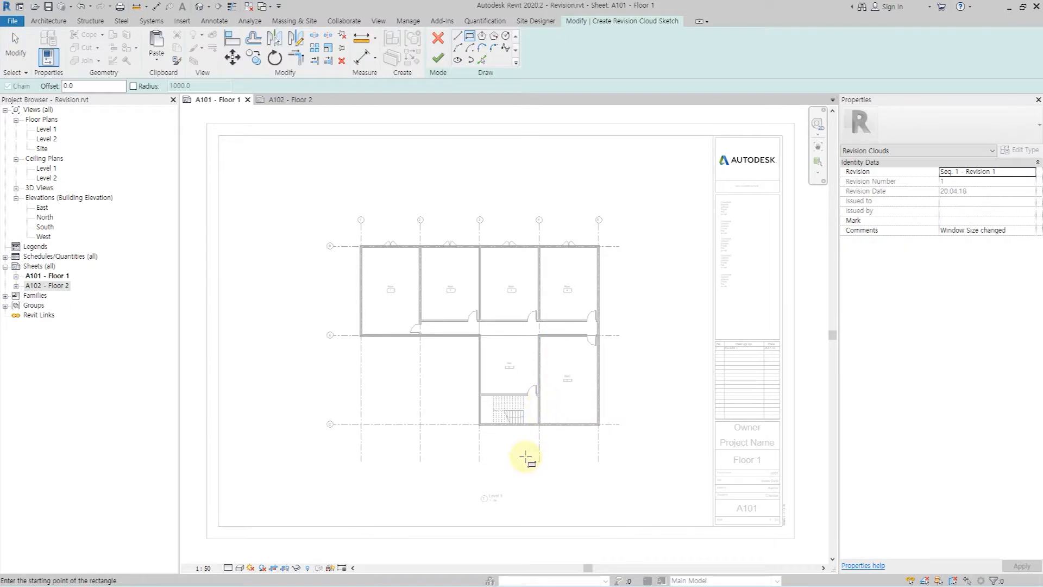
pyautogui.scroll(2, 523, 417)
pyautogui.scroll(4, 524, 417)
pyautogui.click(354, 284)
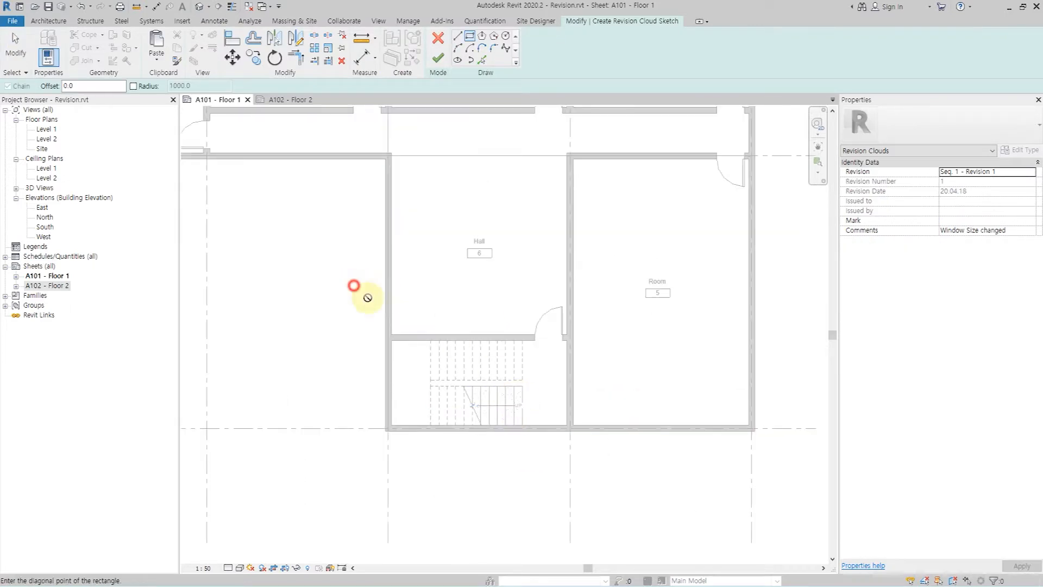
pyautogui.click(602, 461)
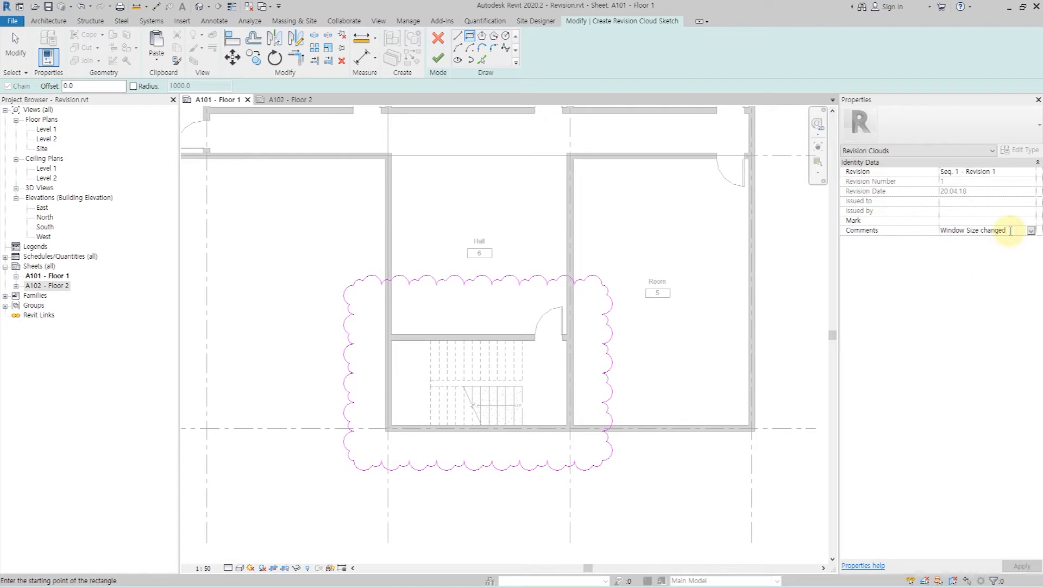
# - Give the staircase cloud the comment "Riser depth changed" and mark 1, and finish its sketch
pyautogui.click(1010, 231)
pyautogui.write('Riser depth')
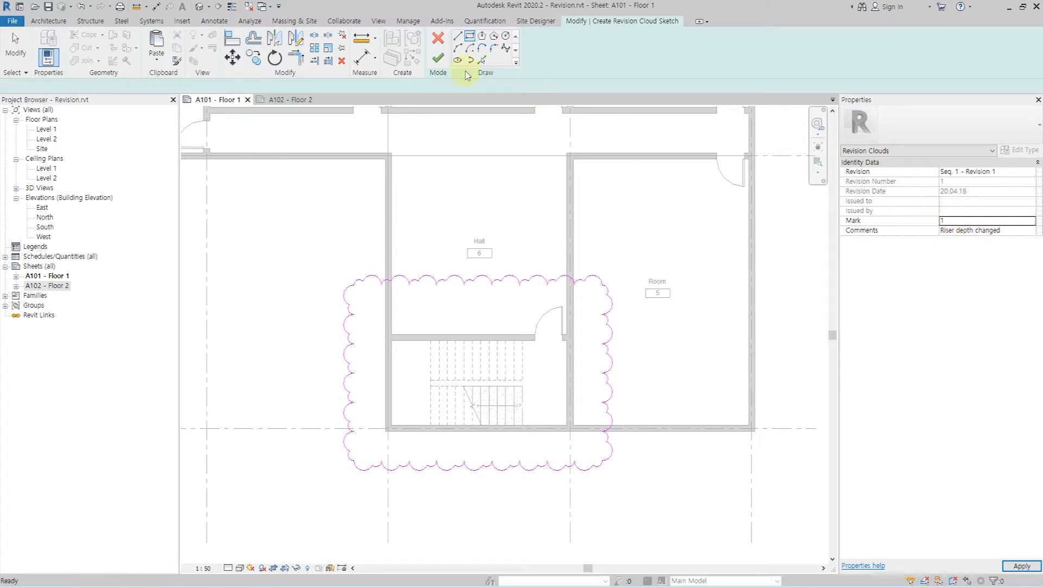
pyautogui.click(438, 58)
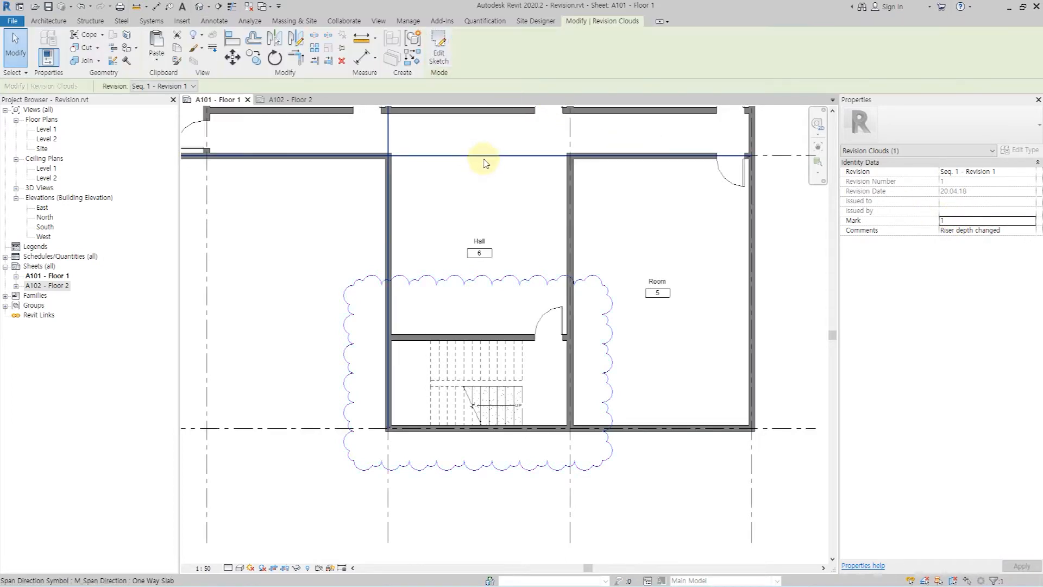
# - Tag the staircase revision cloud by category and move the tag just below the cloud's lower edge
pyautogui.click(215, 21)
pyautogui.click(546, 54)
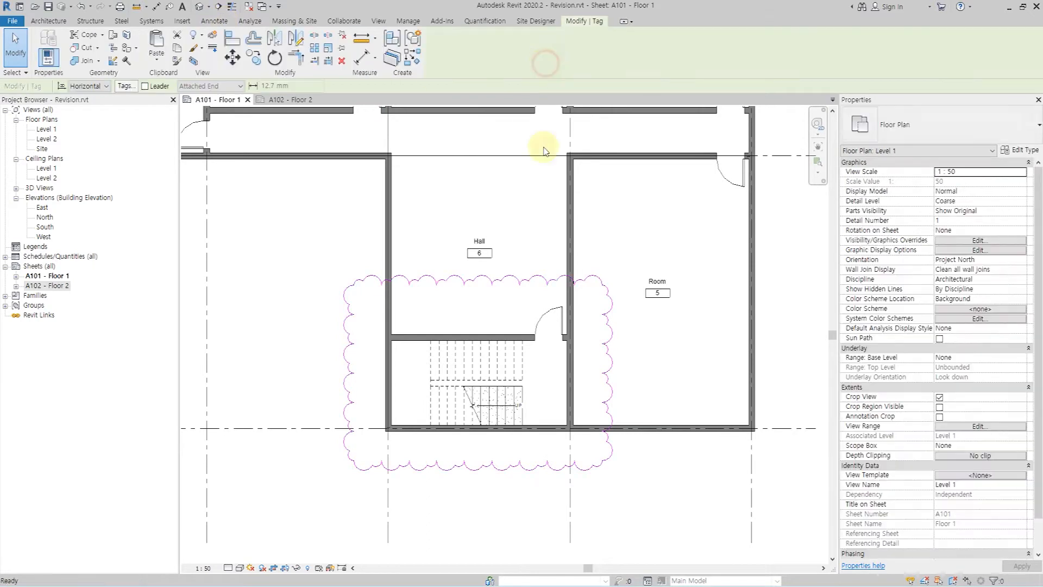
pyautogui.scroll(5, 538, 484)
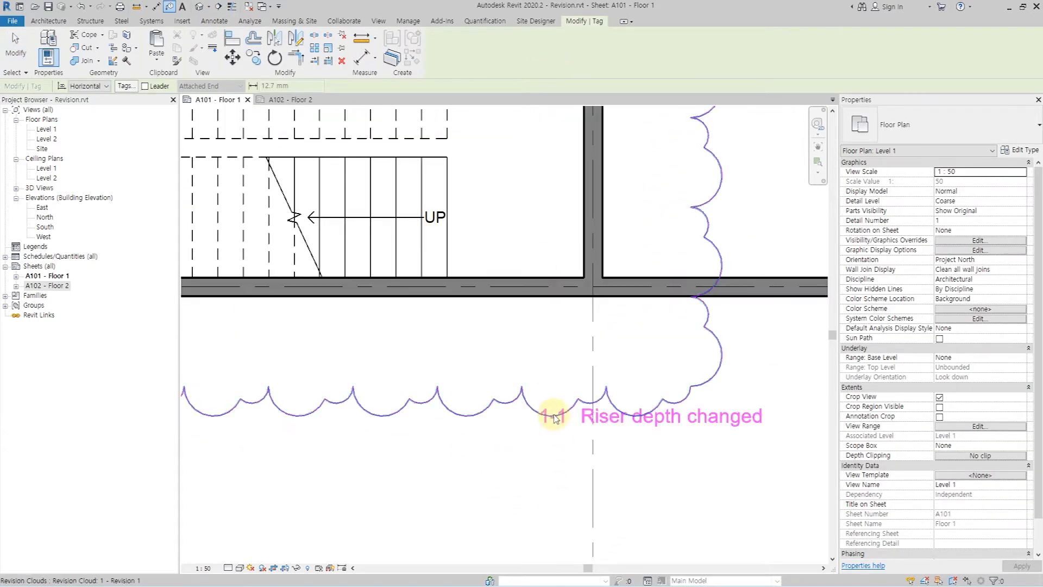
pyautogui.click(546, 417)
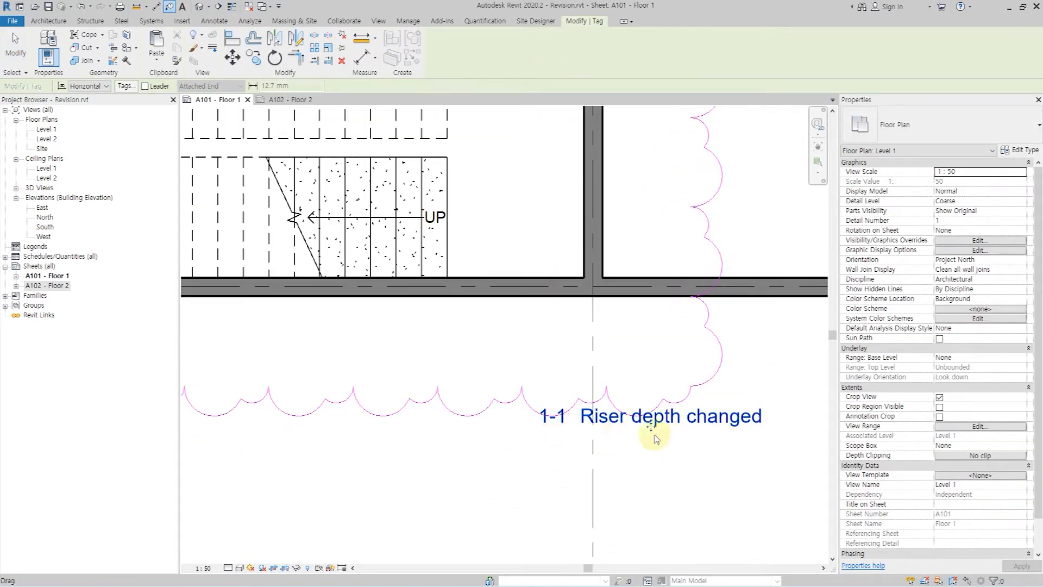
pyautogui.moveTo(649, 429); pyautogui.dragTo(607, 450)
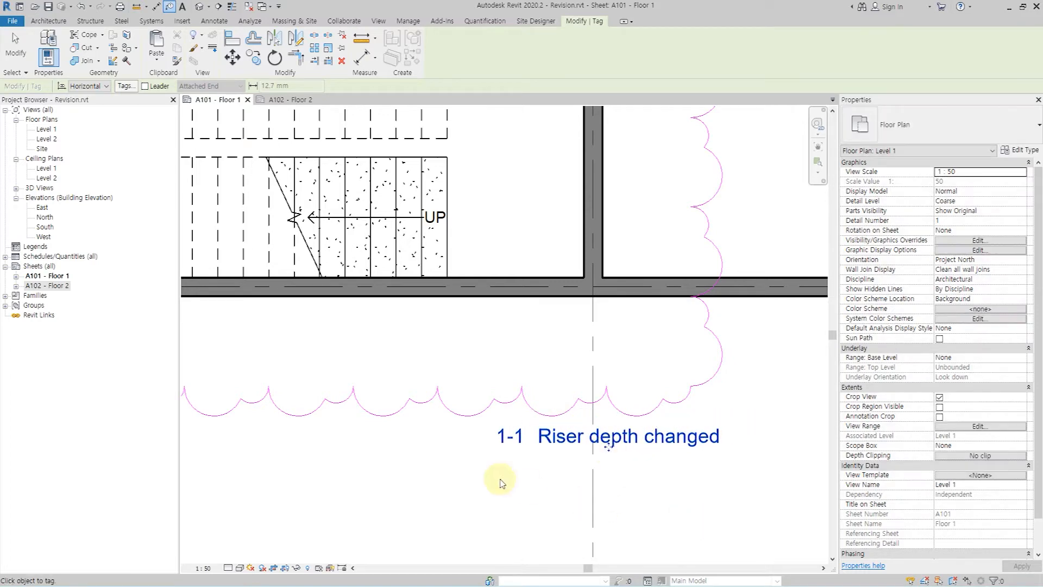
# - Sketch a rectangular revision cloud around the corridor doors from grid 2 to just past grid 5
pyautogui.scroll(-5, 549, 456)
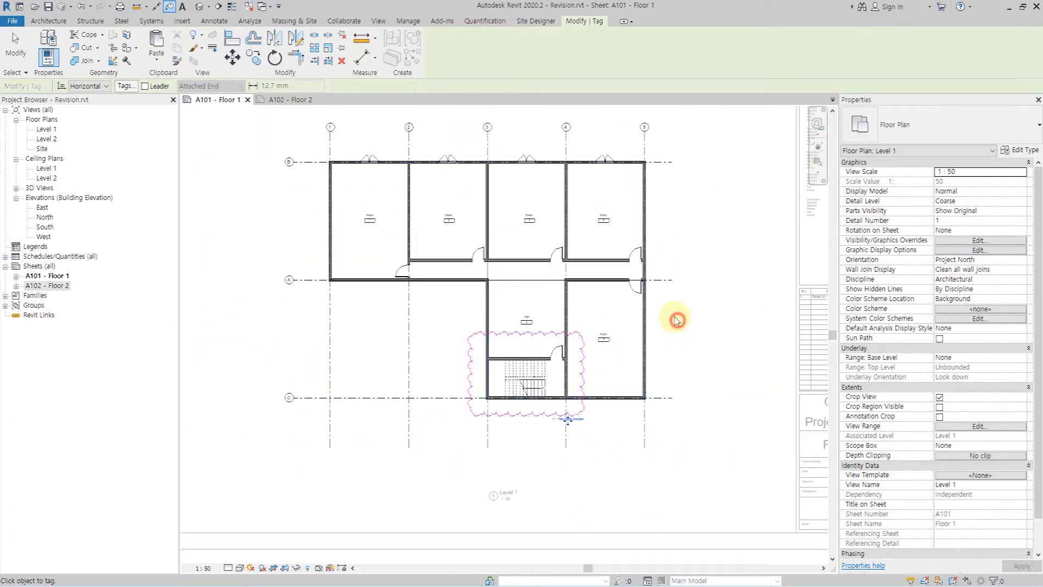
pyautogui.scroll(3, 489, 272)
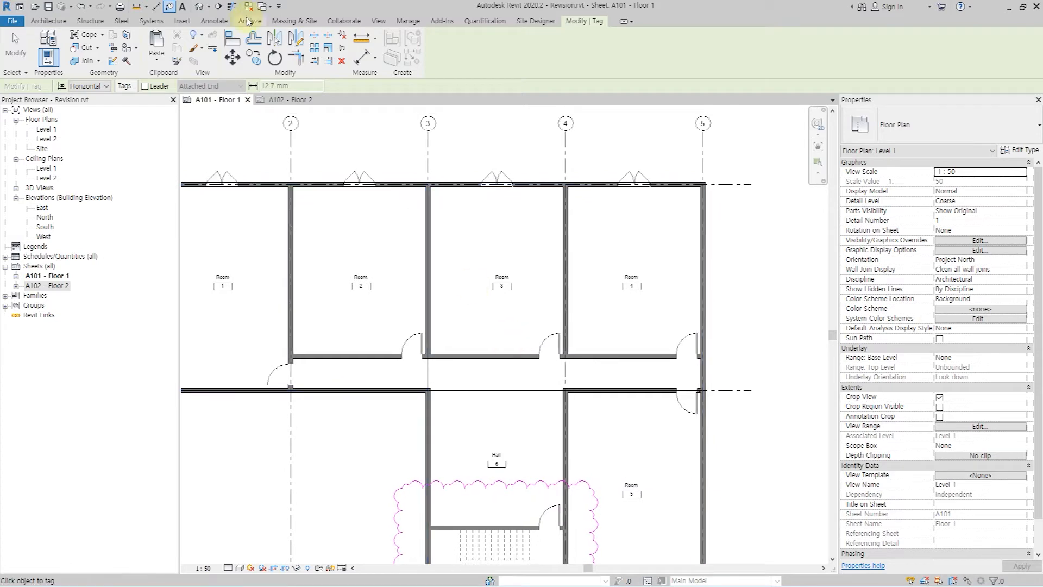
pyautogui.click(217, 21)
pyautogui.click(382, 44)
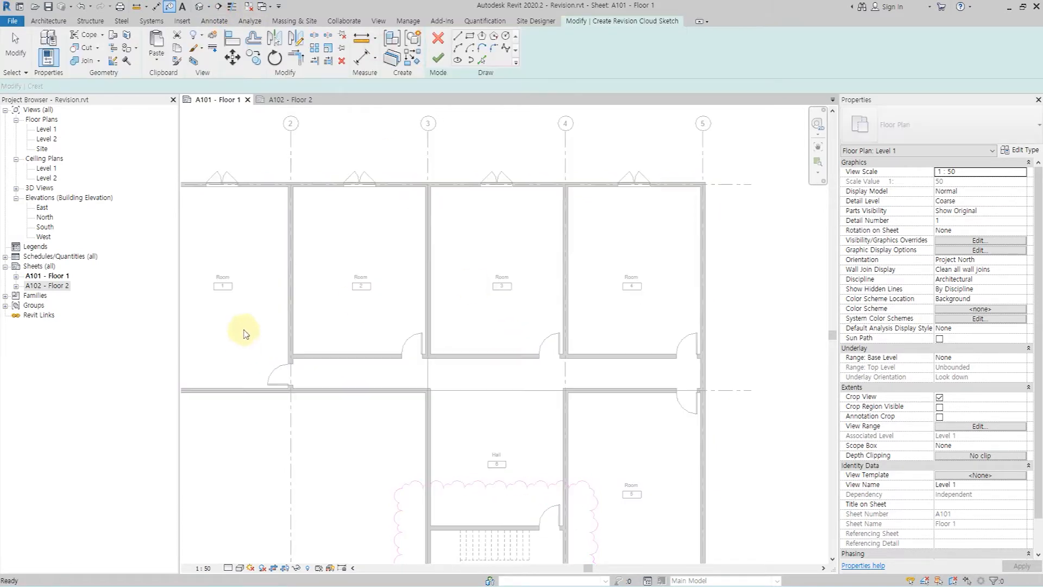
pyautogui.click(248, 323)
pyautogui.click(738, 424)
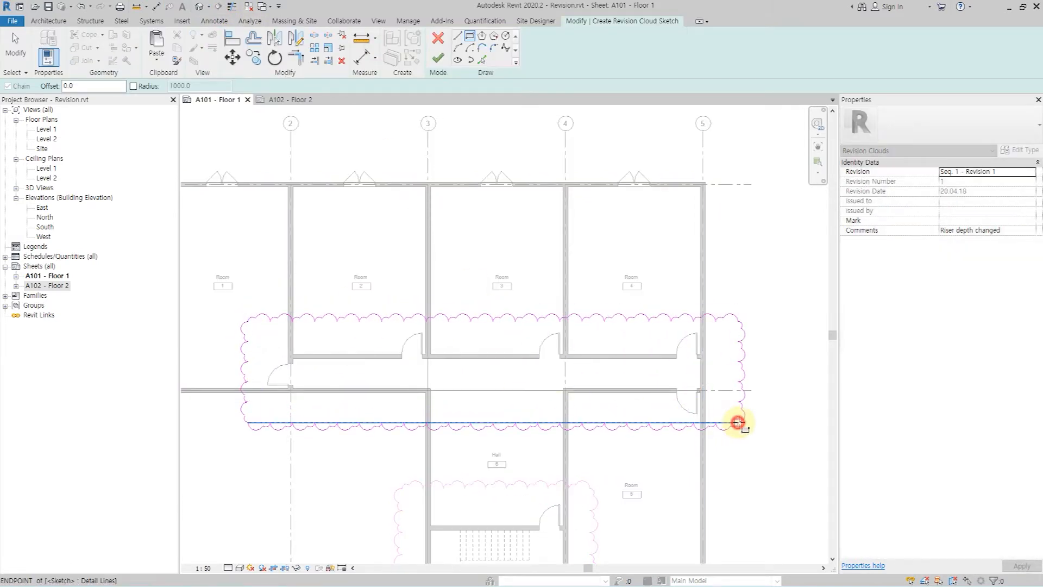
# - Give the corridor cloud the comment "Door size changed" and mark 2, and finish its sketch
pyautogui.click(1019, 232)
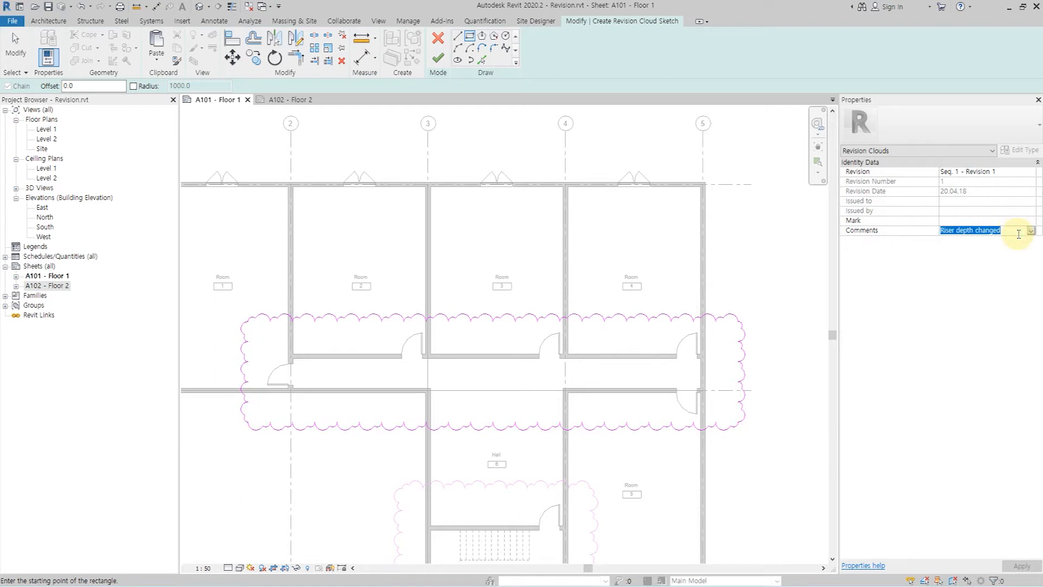
pyautogui.write('Door size chang')
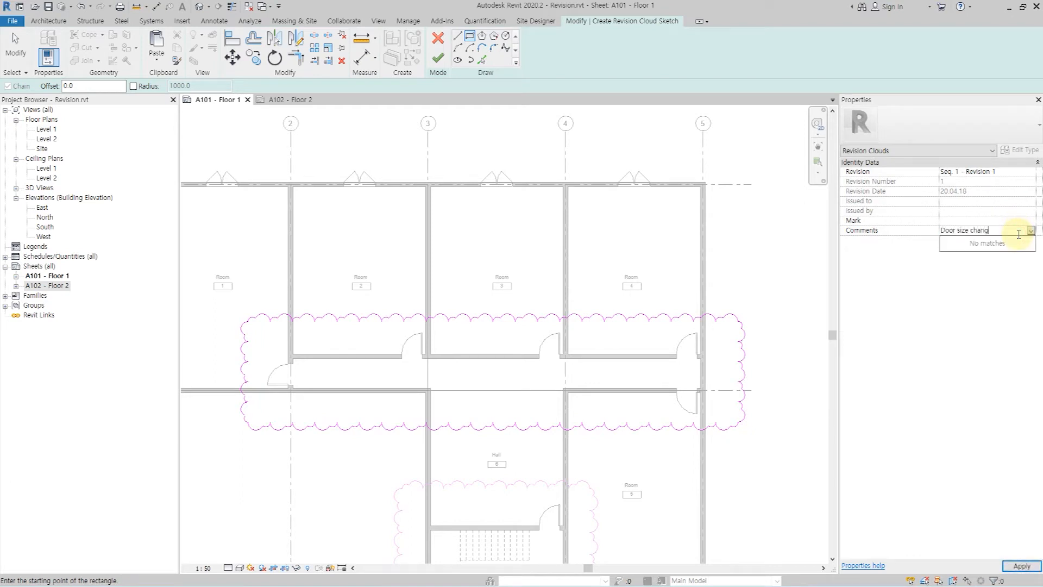
pyautogui.click(955, 220)
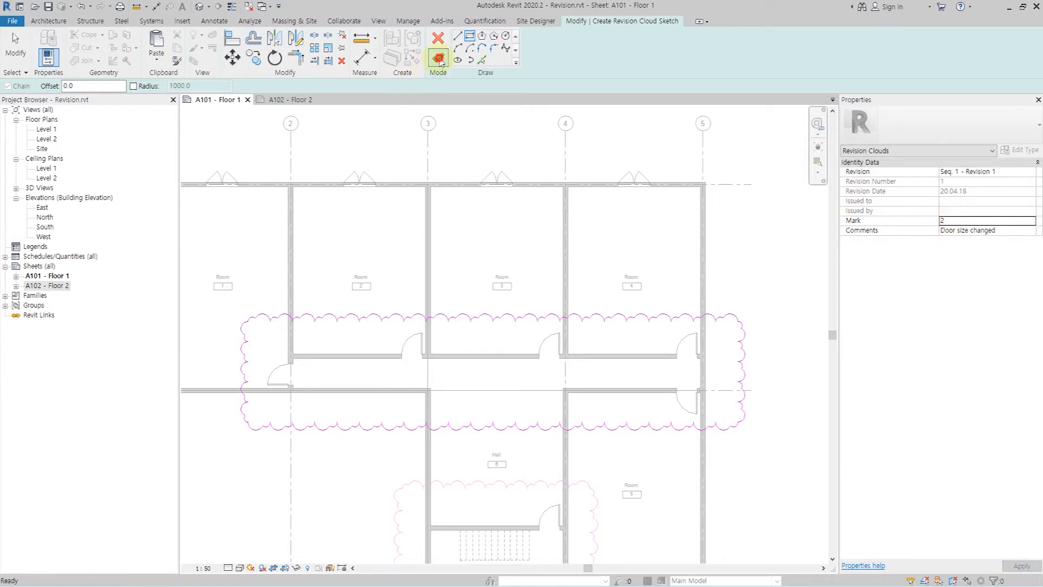
pyautogui.click(438, 57)
# - Tag the corridor revision cloud by category and place the tag just below its lower-right corner
pyautogui.click(207, 23)
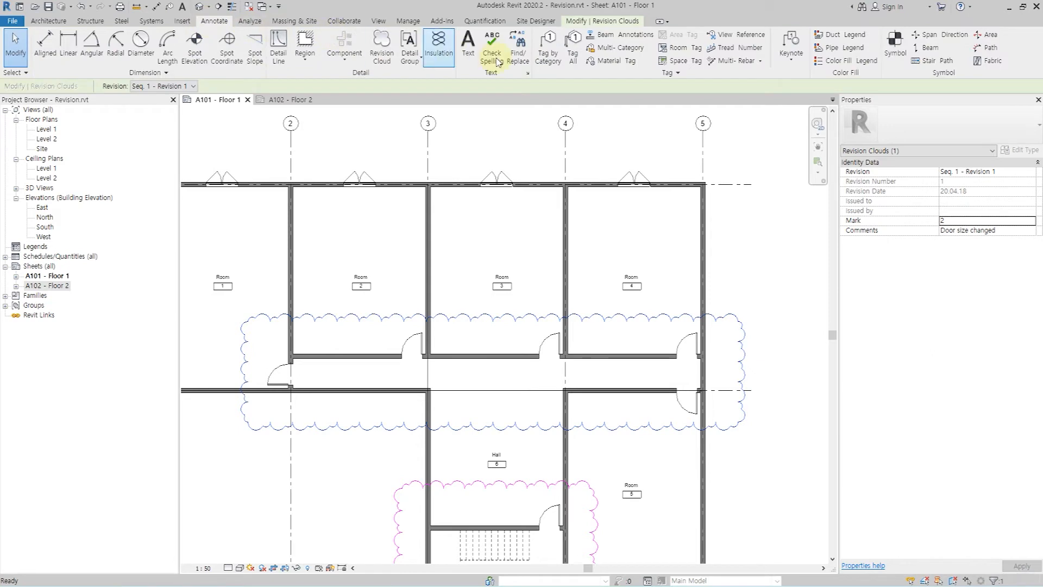
pyautogui.click(541, 57)
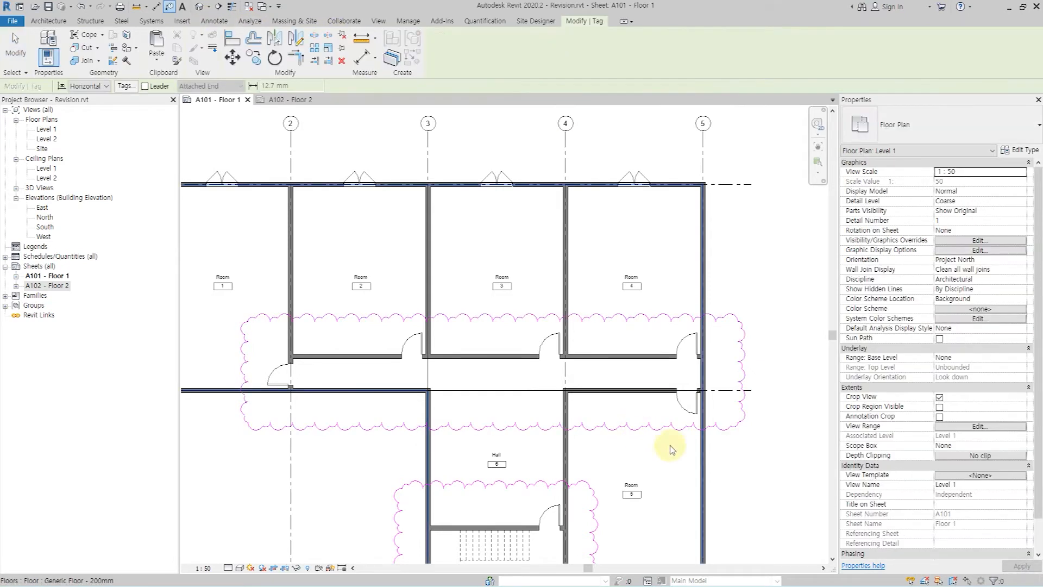
pyautogui.scroll(5, 599, 444)
pyautogui.moveTo(738, 403); pyautogui.dragTo(374, 366, button='middle')
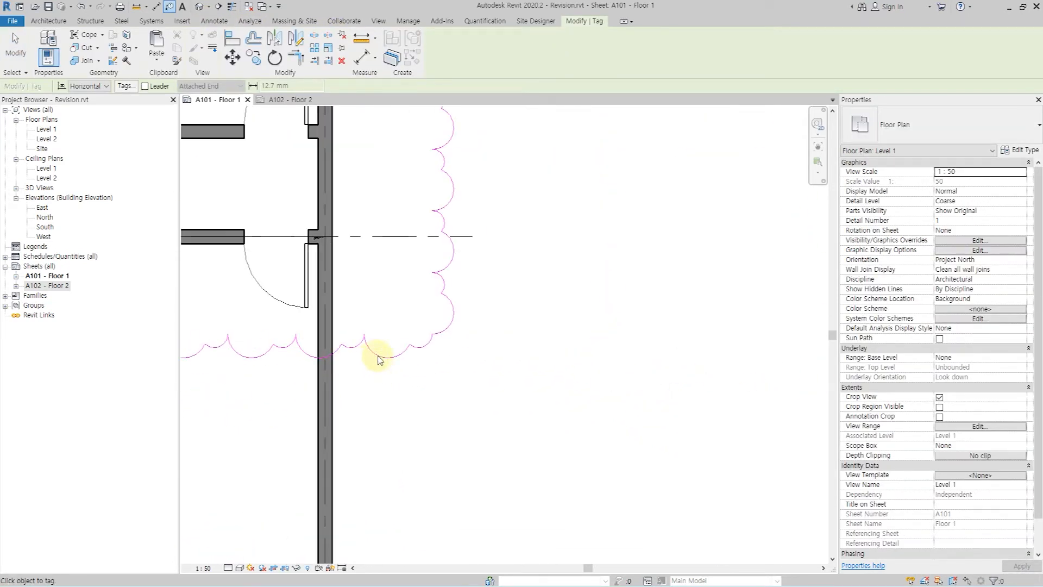
pyautogui.click(455, 369)
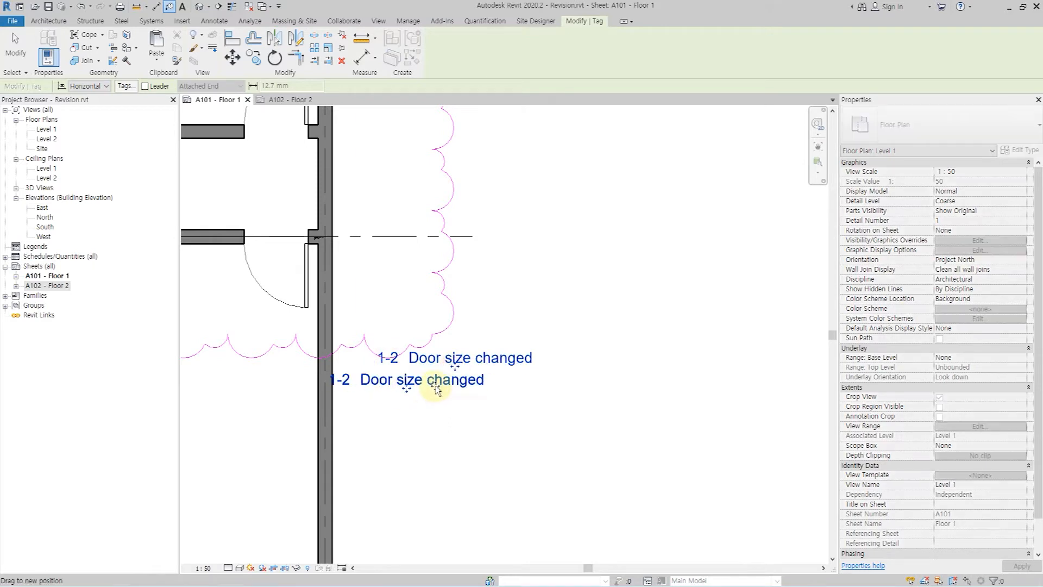
# - Sketch a rectangular revision cloud around the four windows in the exterior wall along grid B
pyautogui.scroll(-5, 532, 411)
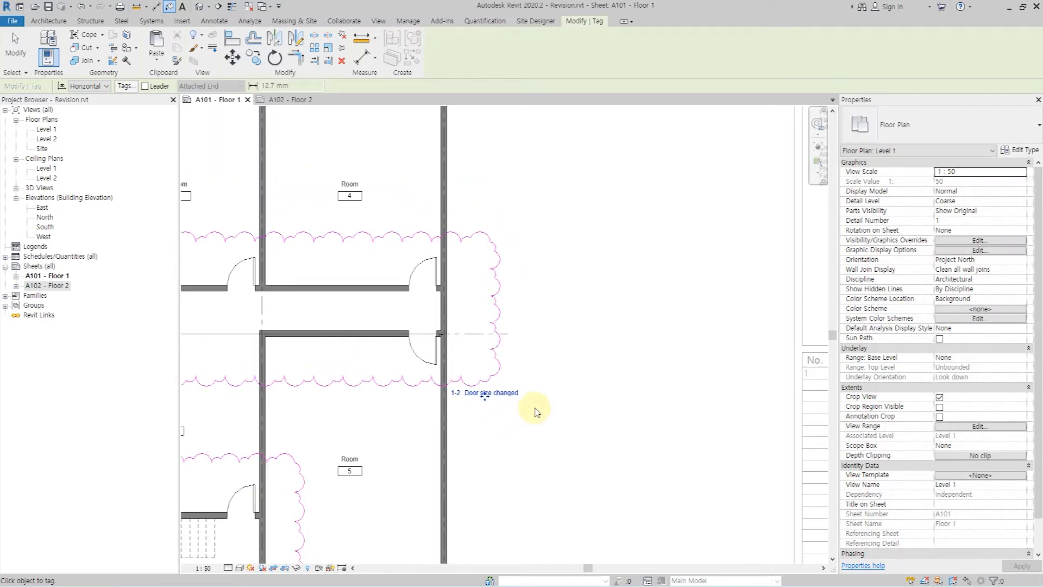
pyautogui.scroll(-3, 410, 318)
pyautogui.moveTo(318, 242); pyautogui.dragTo(497, 312, button='middle')
pyautogui.scroll(2, 497, 315)
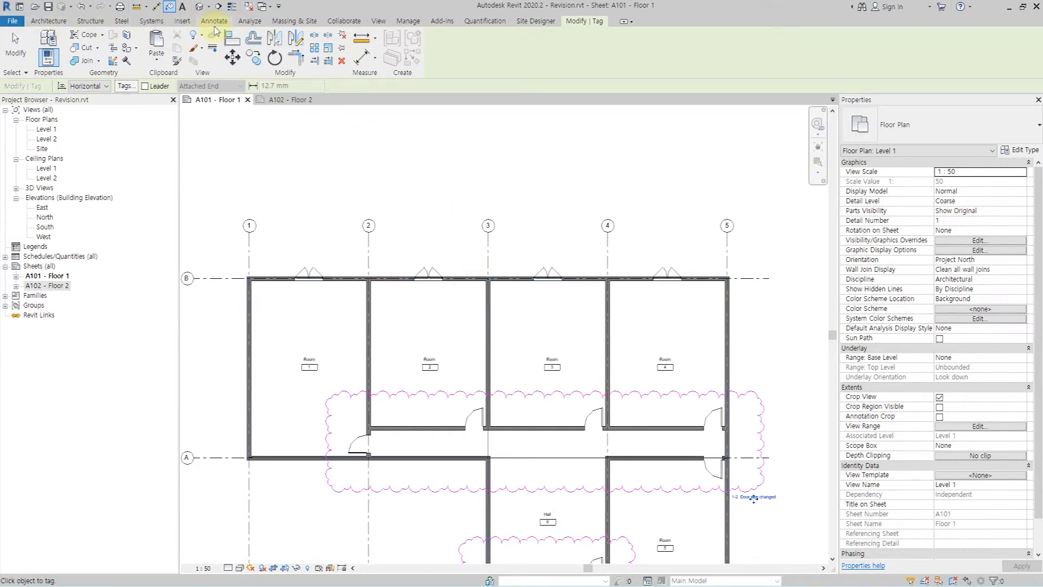
pyautogui.click(214, 22)
pyautogui.click(381, 48)
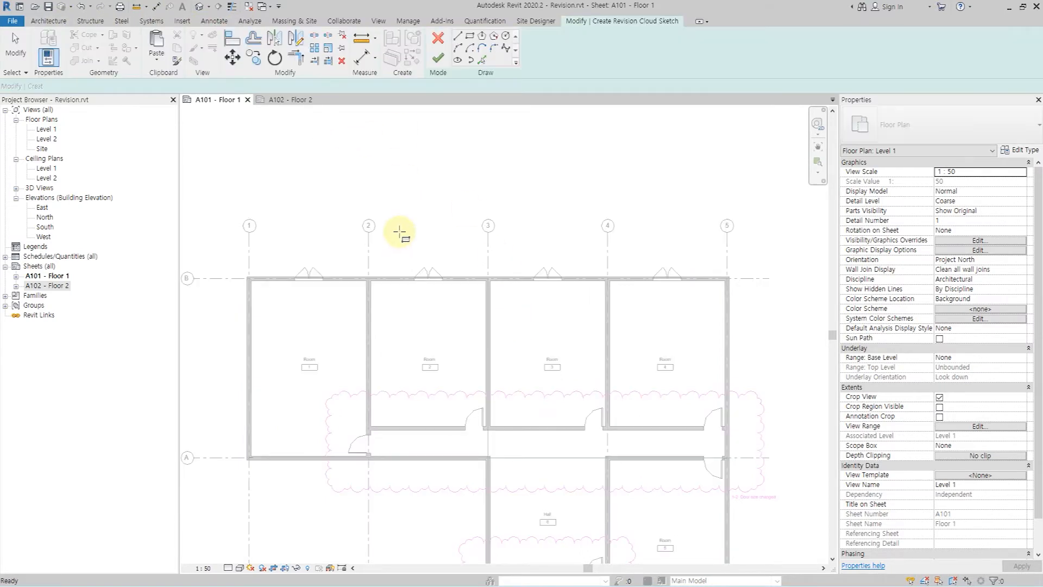
pyautogui.click(270, 252)
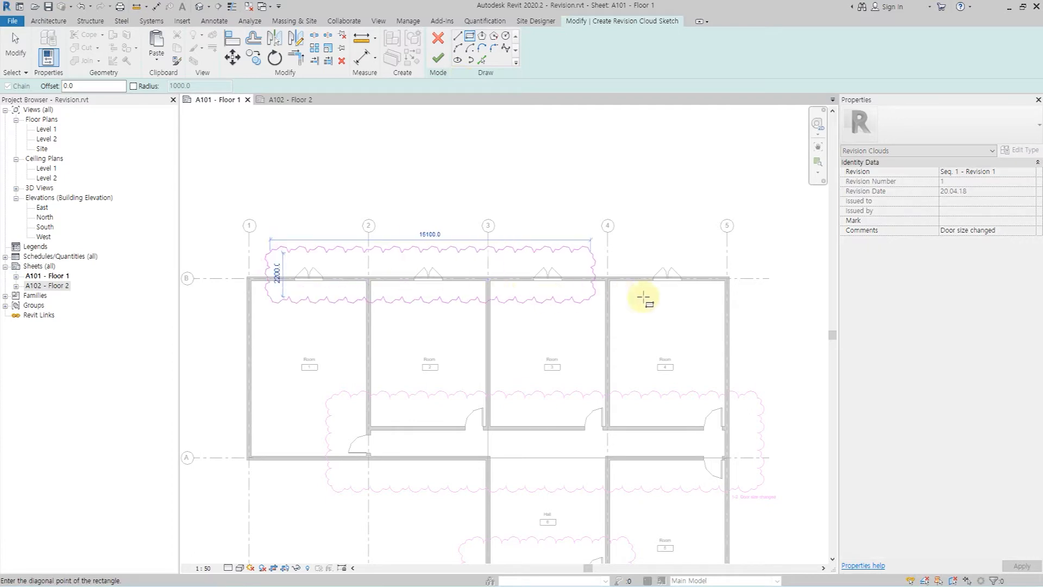
pyautogui.click(705, 289)
# - Give the window cloud the comment "Window moved" and mark 3, and finish its sketch
pyautogui.click(1017, 230)
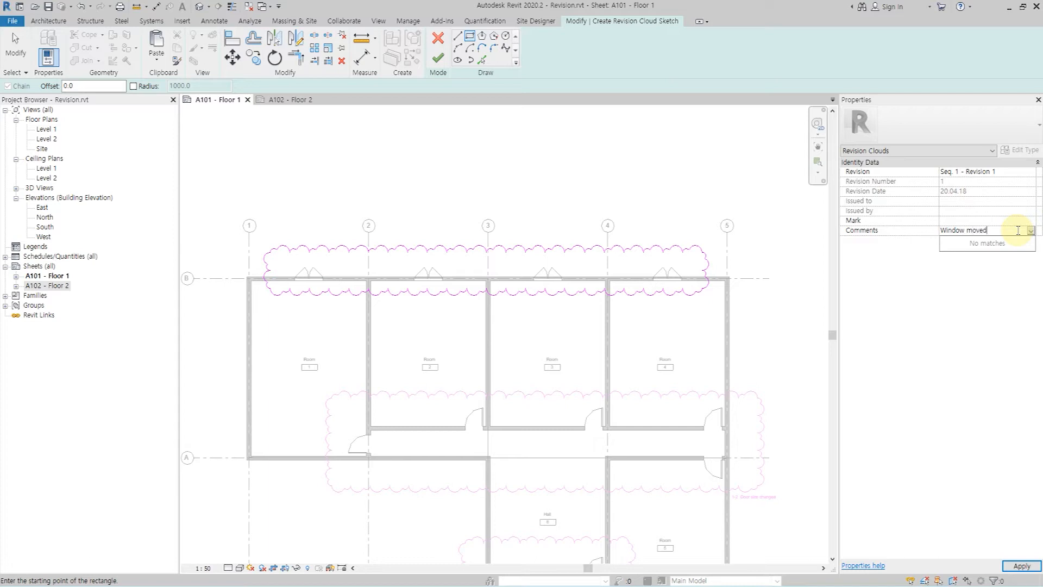
pyautogui.click(979, 220)
pyautogui.write('3')
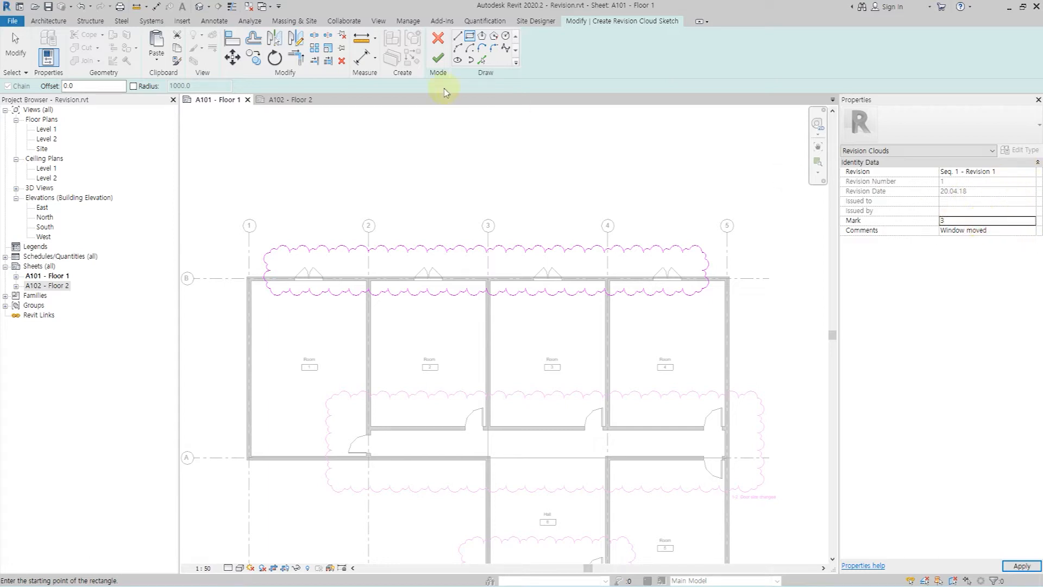
pyautogui.click(437, 58)
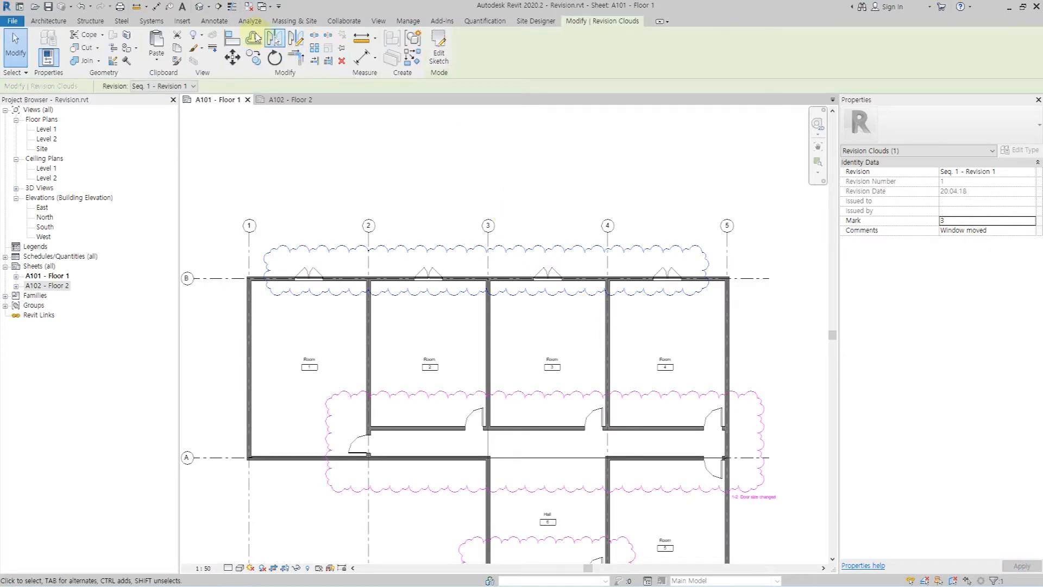
# - Tag the window revision cloud by category, shift the tag slightly below the cloud, and decline loading a floor tag
pyautogui.click(214, 21)
pyautogui.click(547, 44)
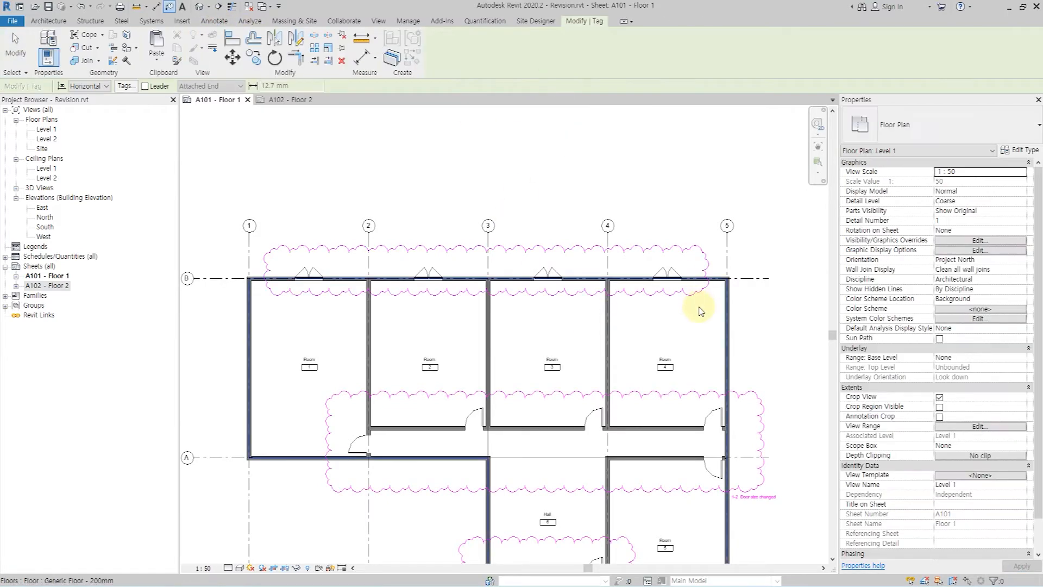
pyautogui.scroll(4, 692, 284)
pyautogui.click(664, 288)
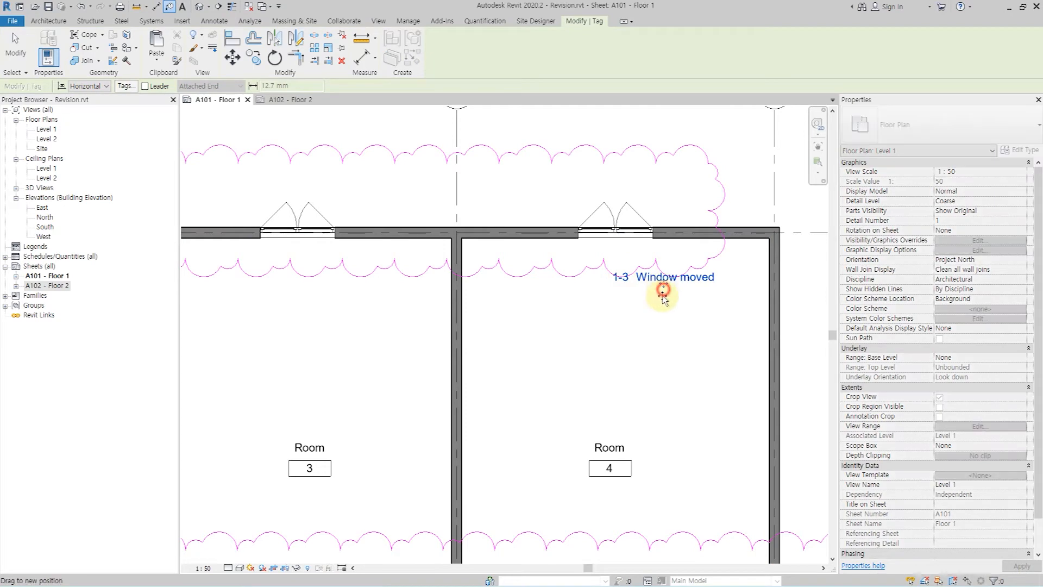
pyautogui.click(611, 326)
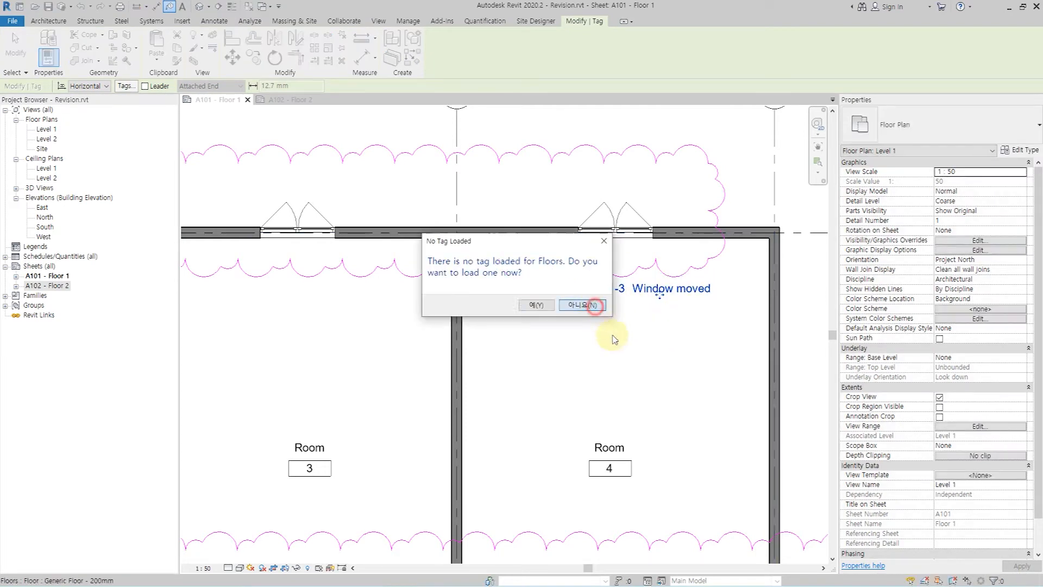
pyautogui.click(587, 303)
# - Add a second revision dated 20.05.30 to the sheet issues/revisions, and decline loading a floor tag again
pyautogui.click(380, 24)
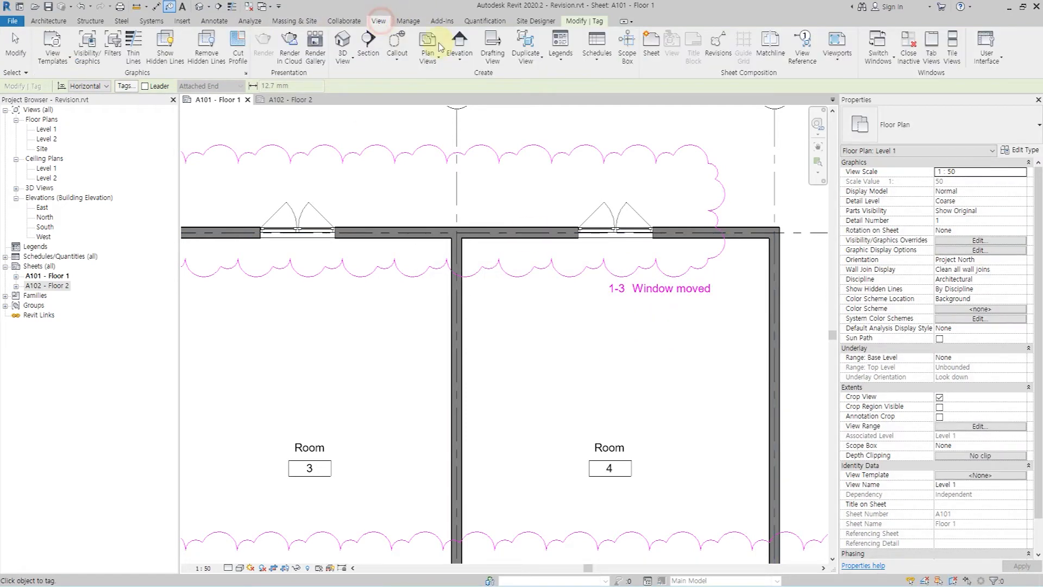
pyautogui.click(718, 47)
pyautogui.click(728, 178)
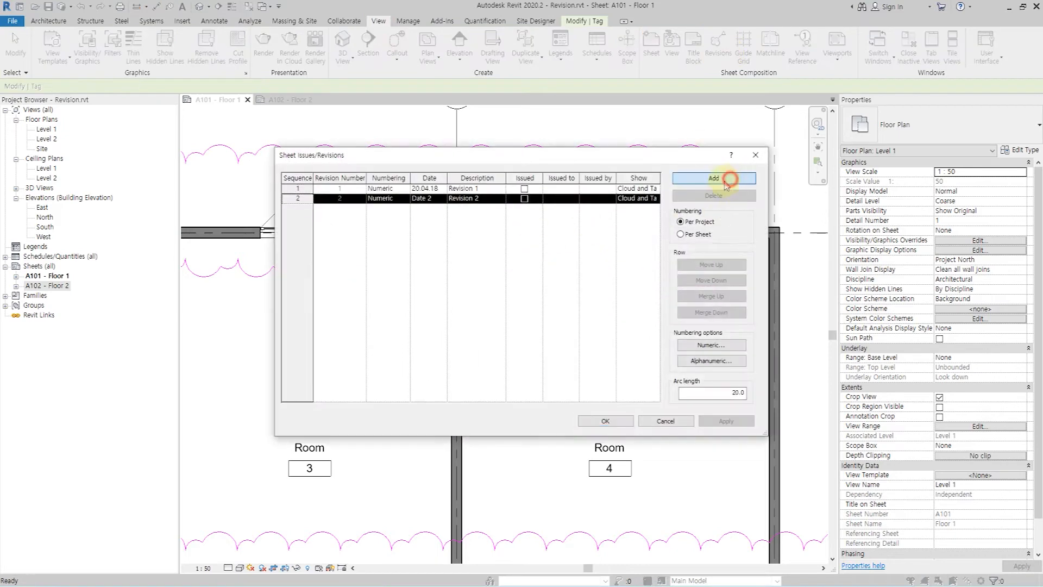
pyautogui.click(440, 199)
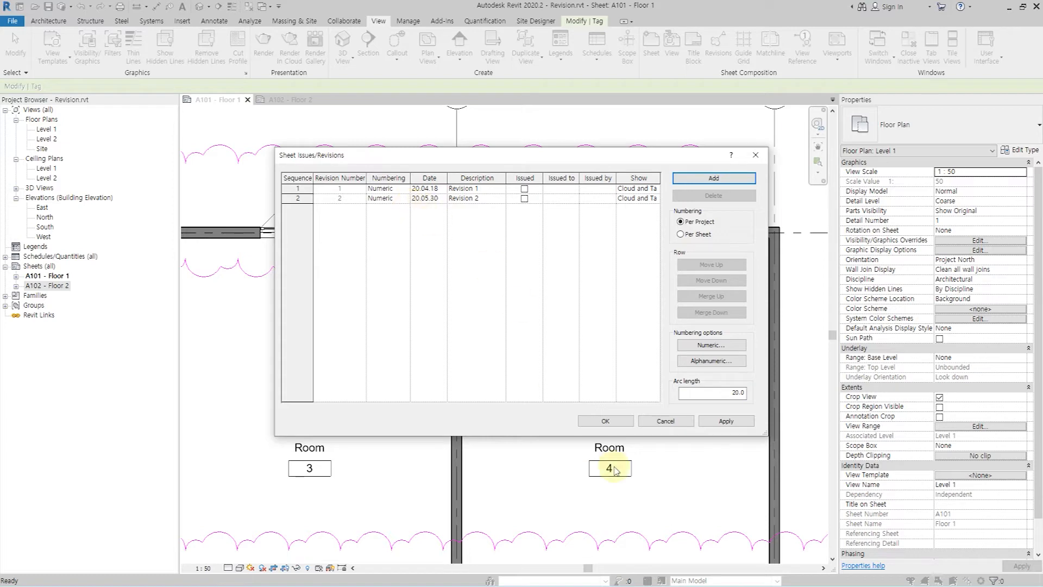
pyautogui.click(617, 426)
pyautogui.click(654, 365)
pyautogui.click(598, 307)
pyautogui.scroll(-5, 552, 323)
pyautogui.scroll(6, 373, 298)
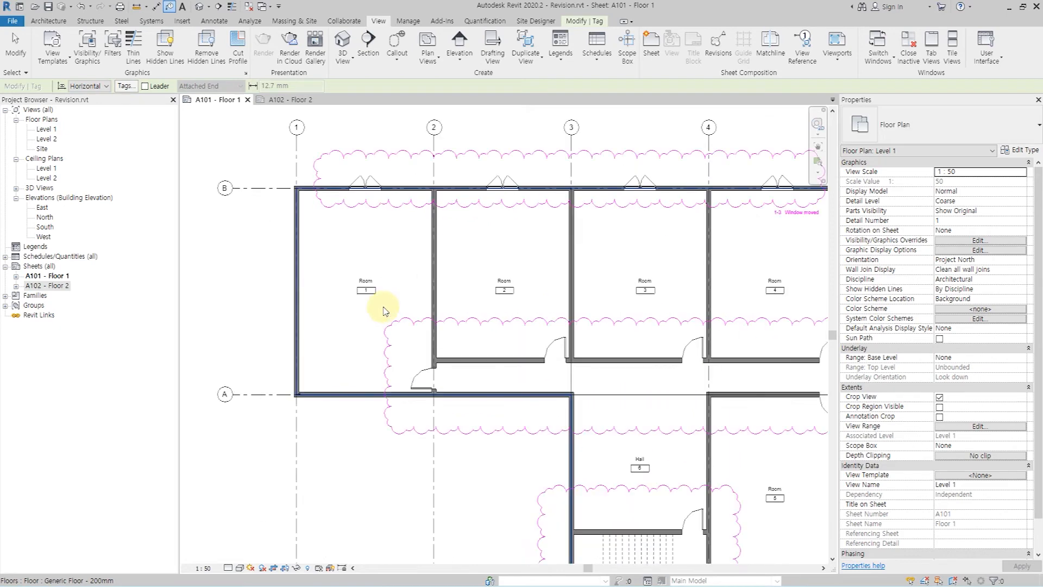
pyautogui.scroll(-1, 400, 239)
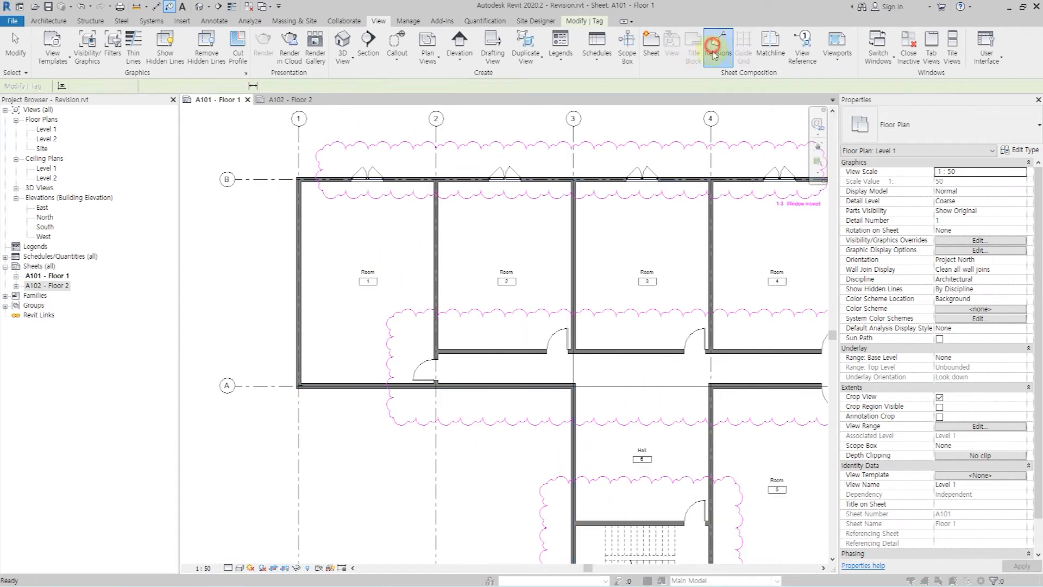
pyautogui.click(718, 42)
pyautogui.press('Escape')
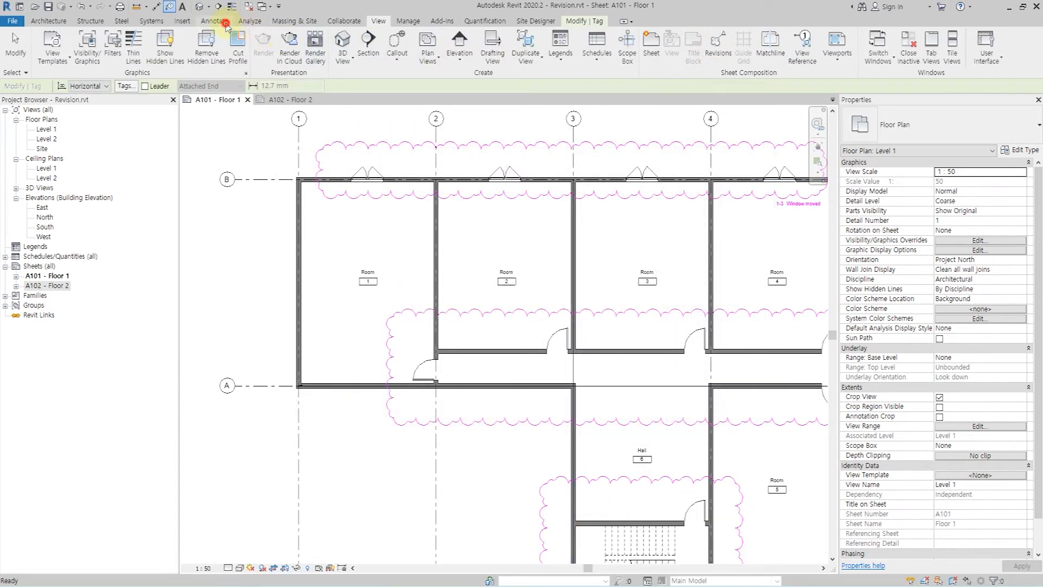
# - Sketch a rectangular revision cloud about 2400 by 2000 mm around the Room 1 label
pyautogui.click(214, 20)
pyautogui.click(382, 47)
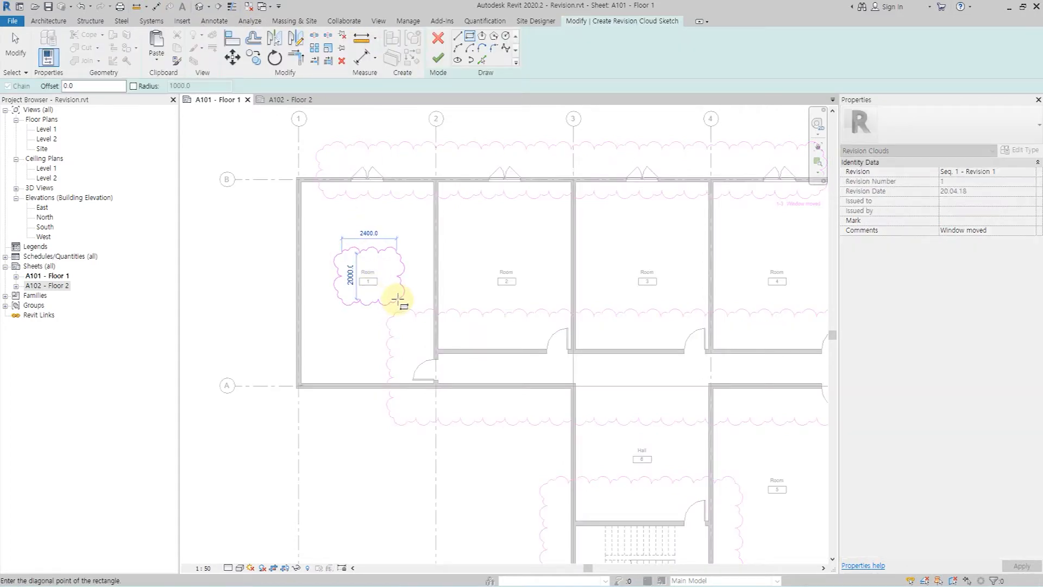
pyautogui.click(397, 296)
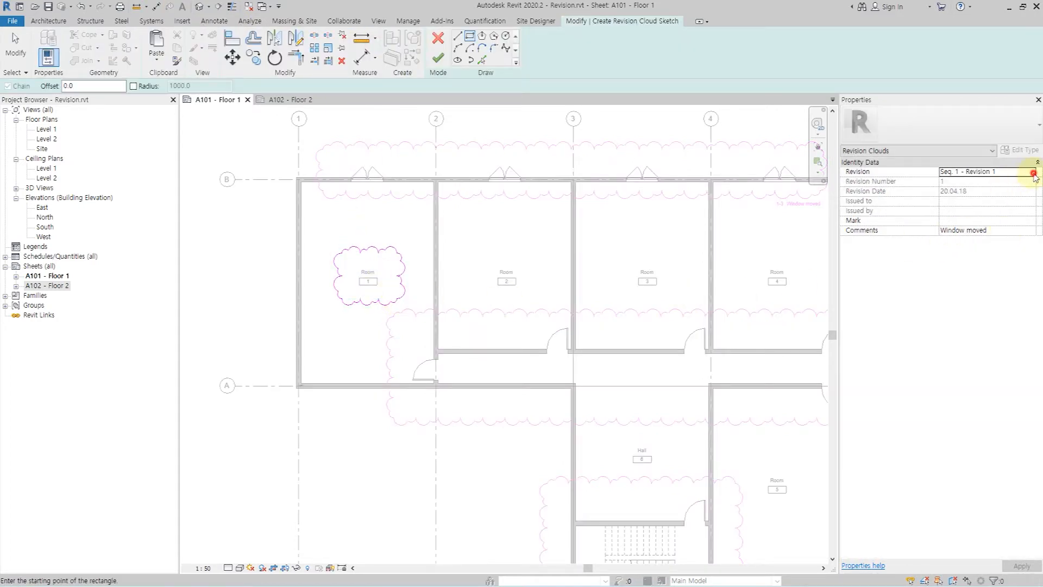
# - Assign the Room 1 cloud to Seq. 2 - Revision 2 with comment "Room name changed" and mark 1, accept the duplicate mark, and finish the sketch
pyautogui.click(1033, 173)
pyautogui.click(984, 190)
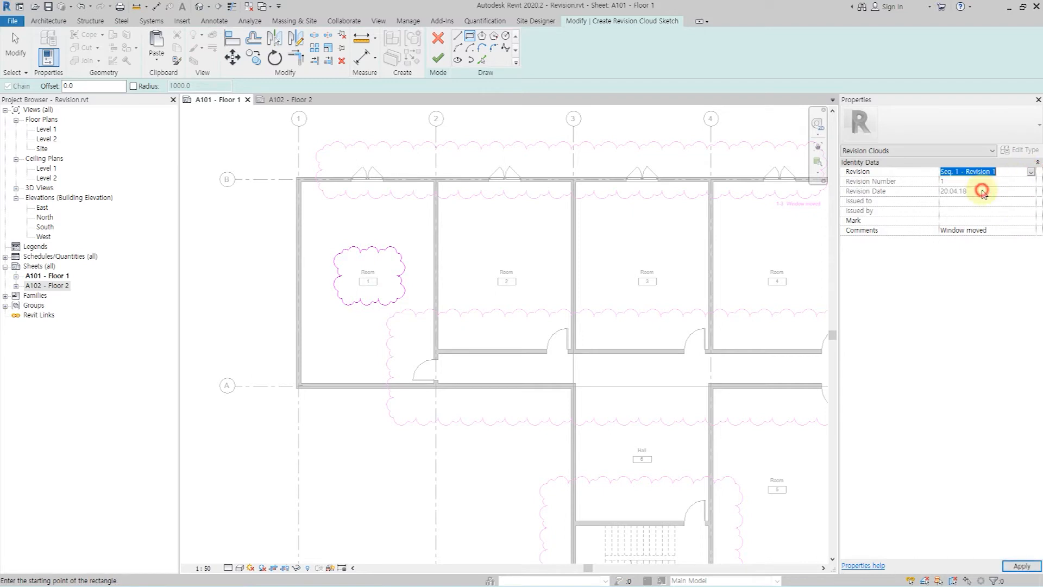
pyautogui.click(1007, 229)
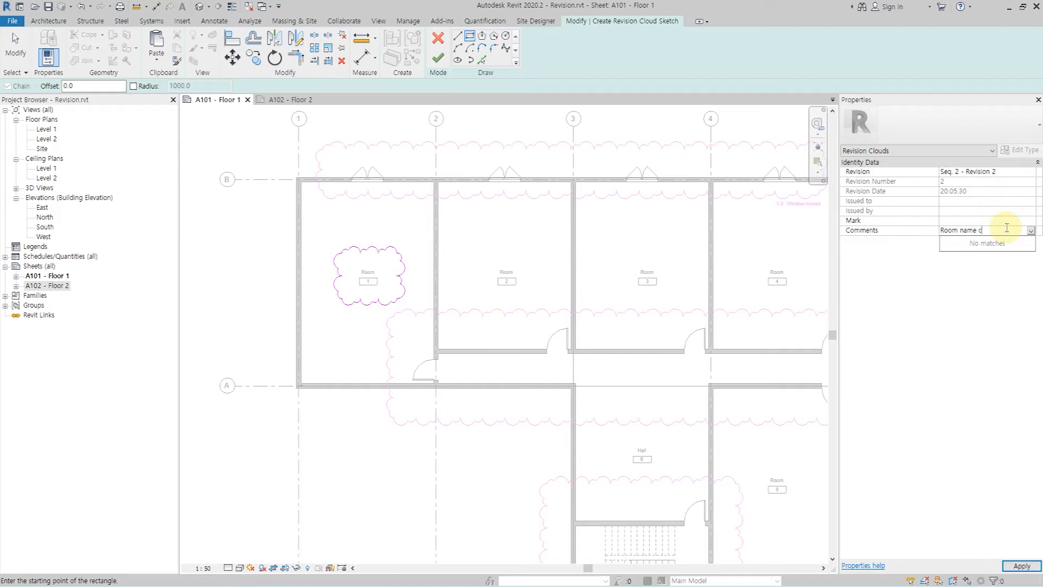
pyautogui.write('Room name changed1')
pyautogui.click(1003, 220)
pyautogui.write('1')
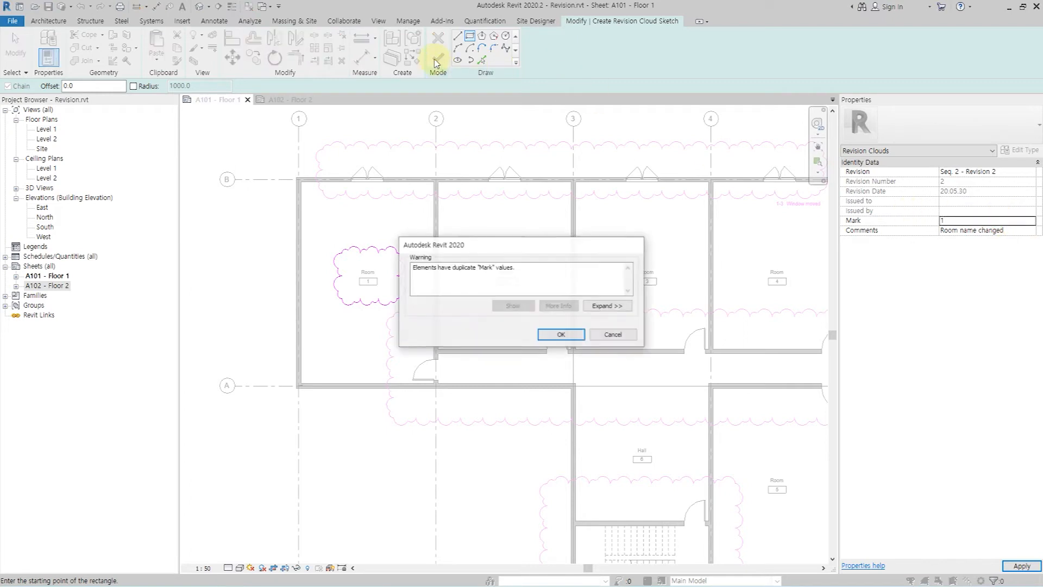
pyautogui.click(546, 332)
pyautogui.click(441, 61)
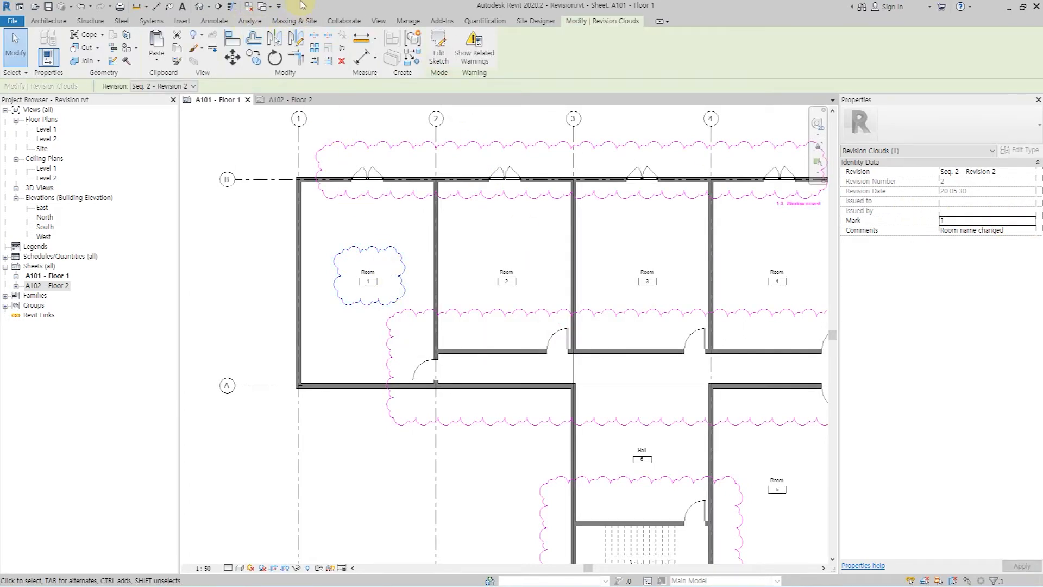
# - Tag the Room 1 revision cloud by category and place the tag just below the cloud
pyautogui.click(216, 21)
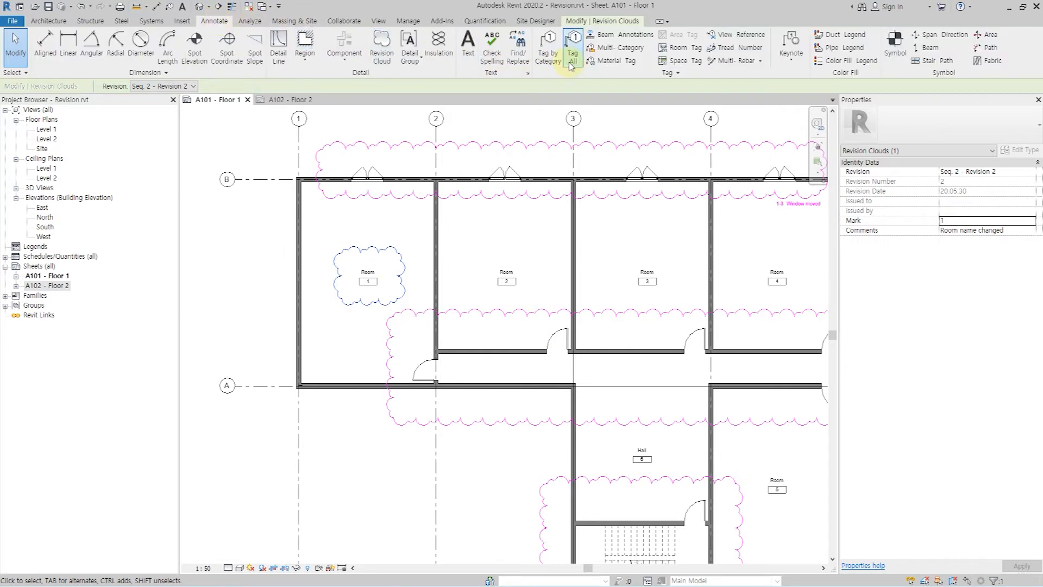
pyautogui.click(548, 49)
pyautogui.scroll(2, 347, 312)
pyautogui.scroll(1, 348, 312)
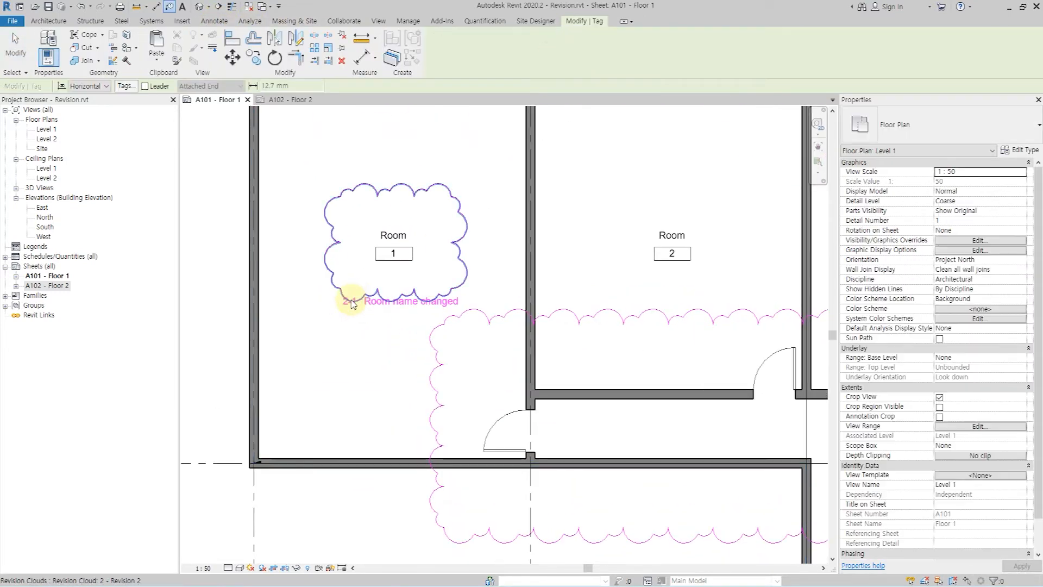
pyautogui.click(401, 312)
pyautogui.press('Escape')
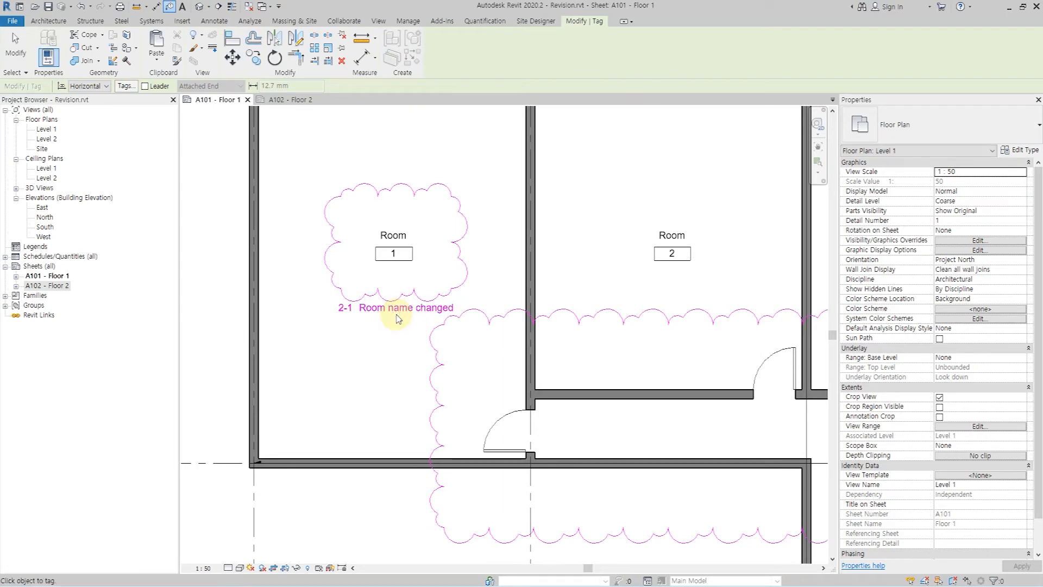
# - Deactivate the Level 1 viewport on the Floor 1 sheet and open the sheet A102 - Floor 2
pyautogui.click(52, 286)
pyautogui.scroll(-4, 279, 326)
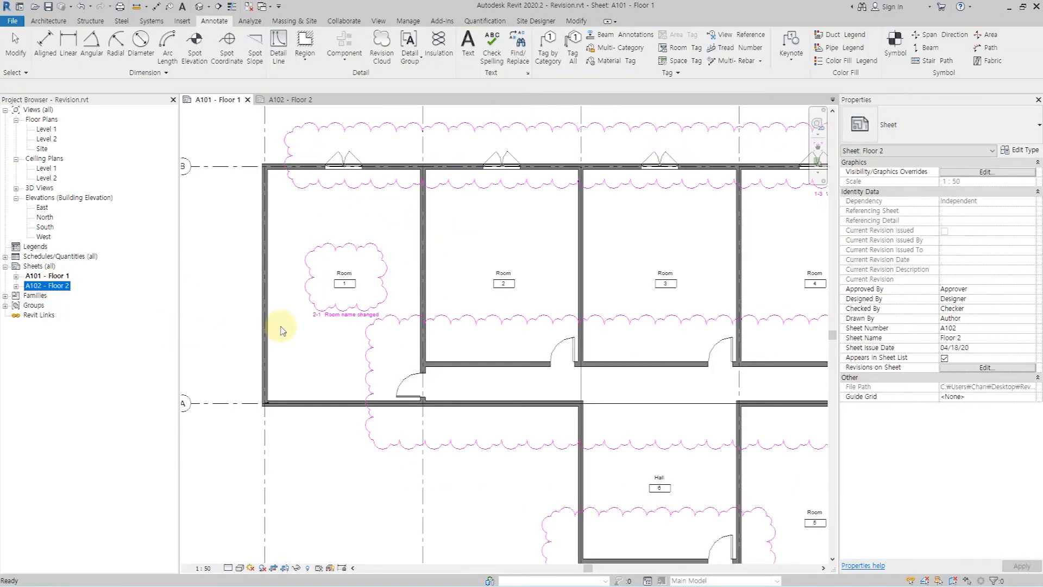
pyautogui.click(356, 307)
pyautogui.scroll(-5, 284, 285)
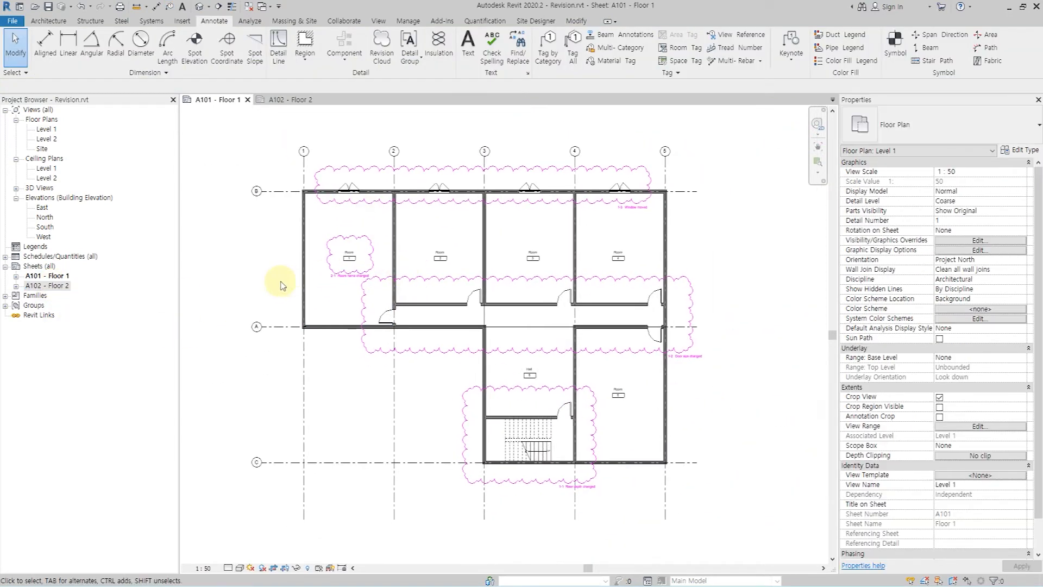
pyautogui.click(678, 277)
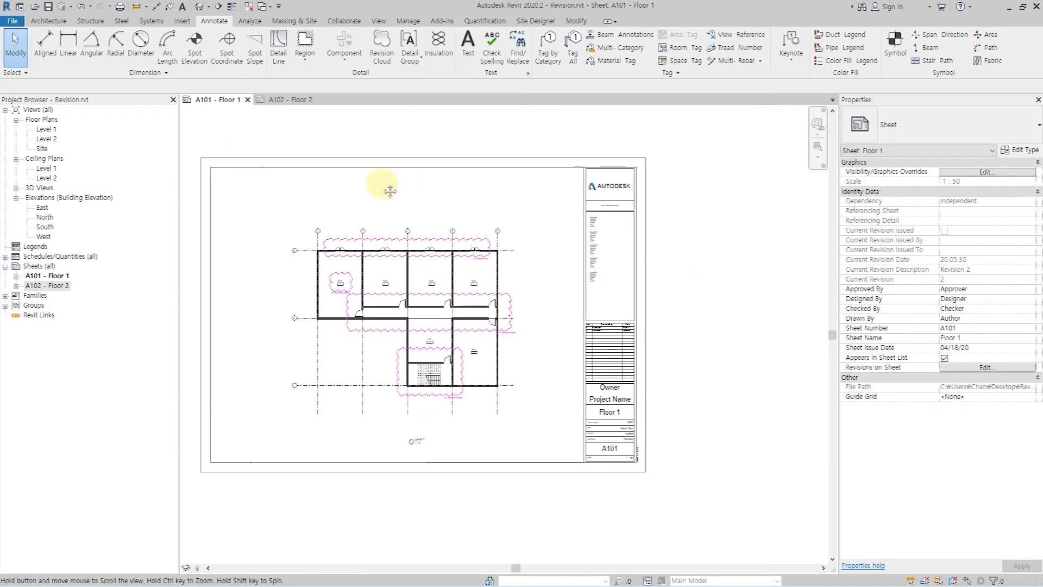
pyautogui.doubleClick(51, 286)
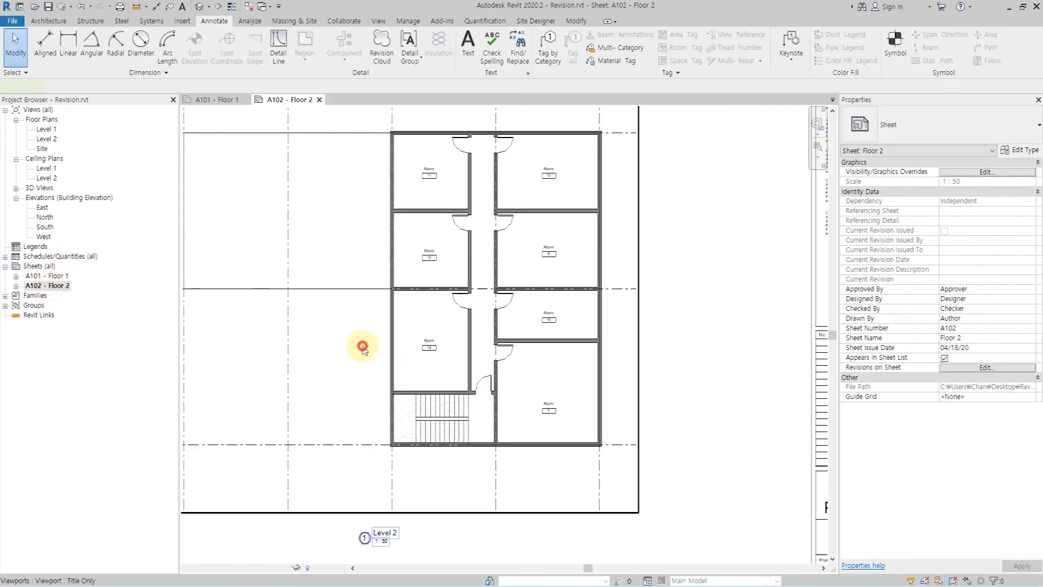
# - Activate the Level 2 viewport on the Floor 2 sheet for editing
pyautogui.click(361, 344)
pyautogui.scroll(-5, 360, 333)
pyautogui.moveTo(361, 333); pyautogui.dragTo(421, 341, button='middle')
pyautogui.scroll(2, 489, 405)
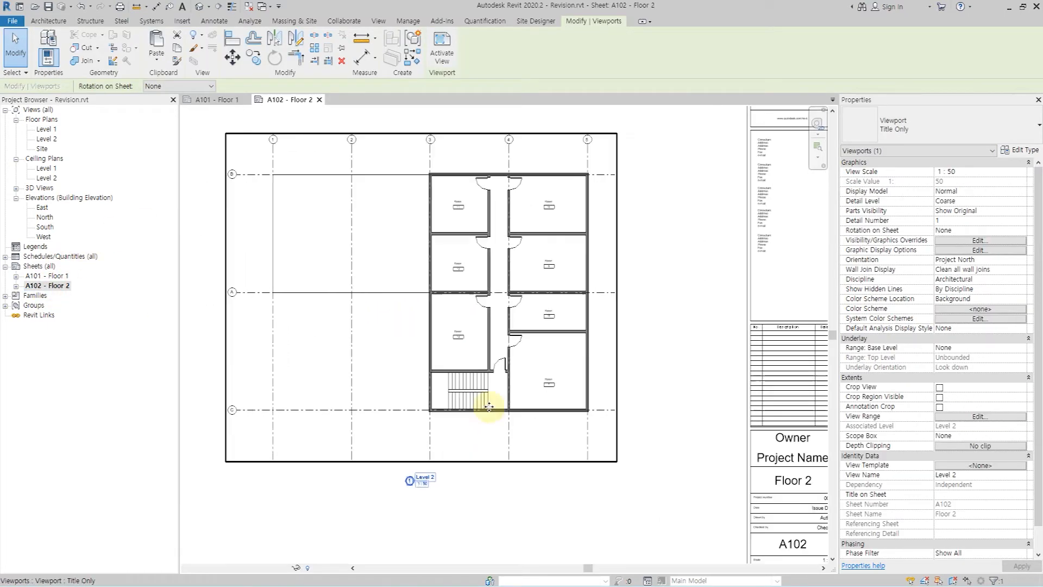
pyautogui.doubleClick(386, 329)
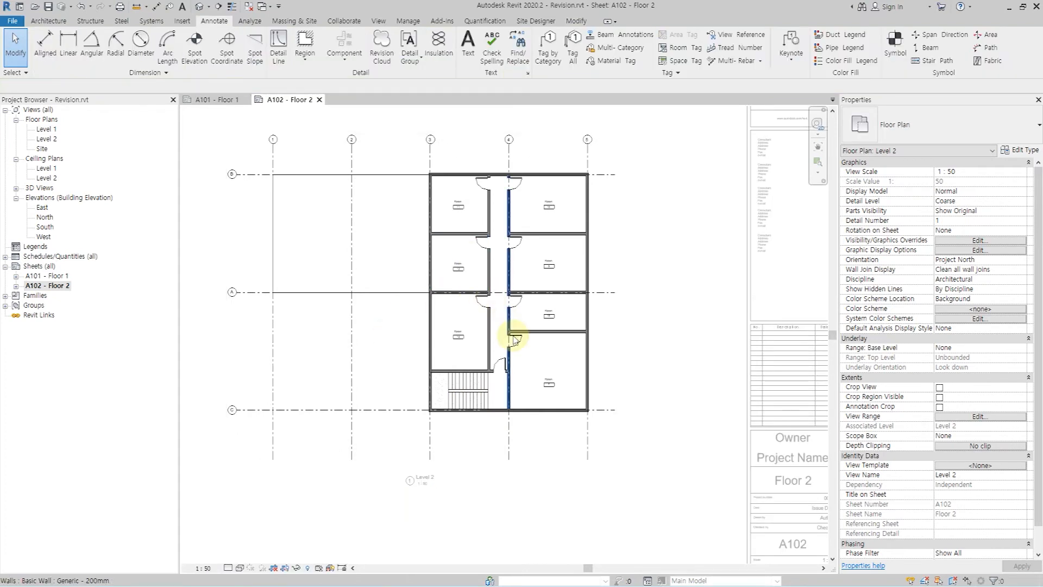
# - Sketch a rectangular revision cloud around the walls separating Rooms 11 and 10 from Rooms 12 and 9, extending past both exterior walls
pyautogui.scroll(4, 535, 219)
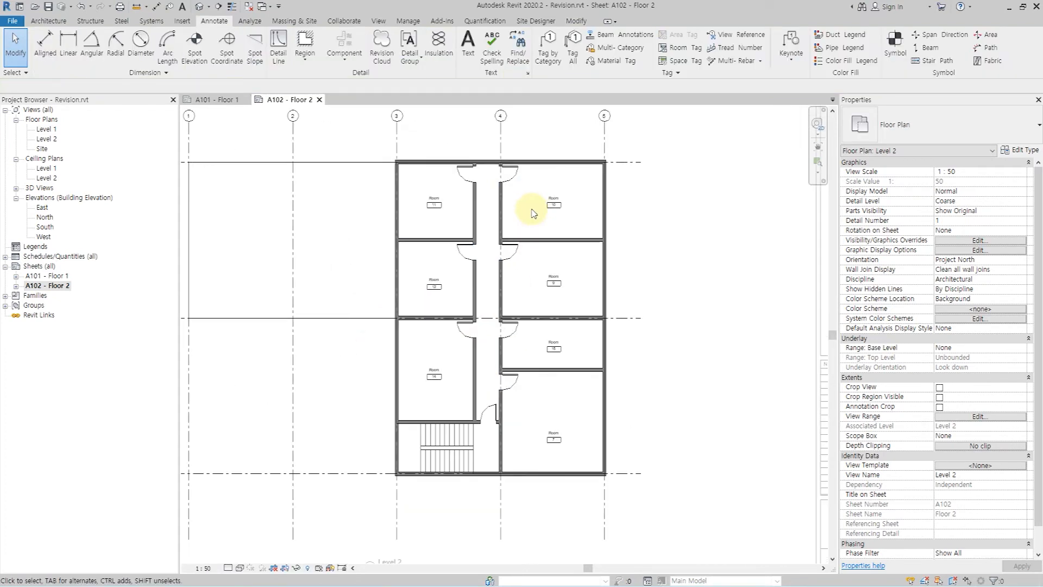
pyautogui.scroll(3, 522, 212)
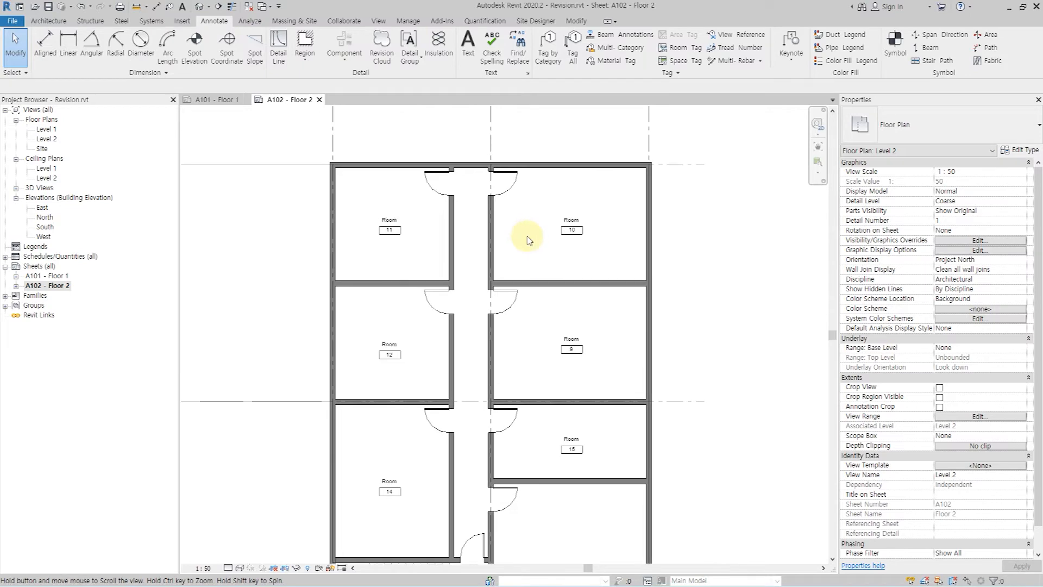
pyautogui.click(380, 51)
pyautogui.click(262, 289)
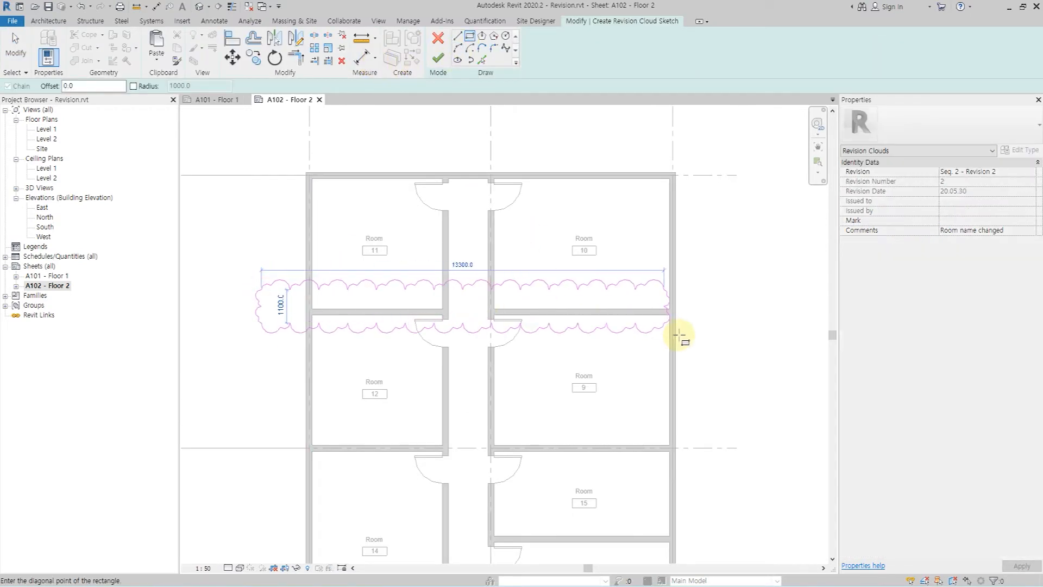
pyautogui.click(706, 345)
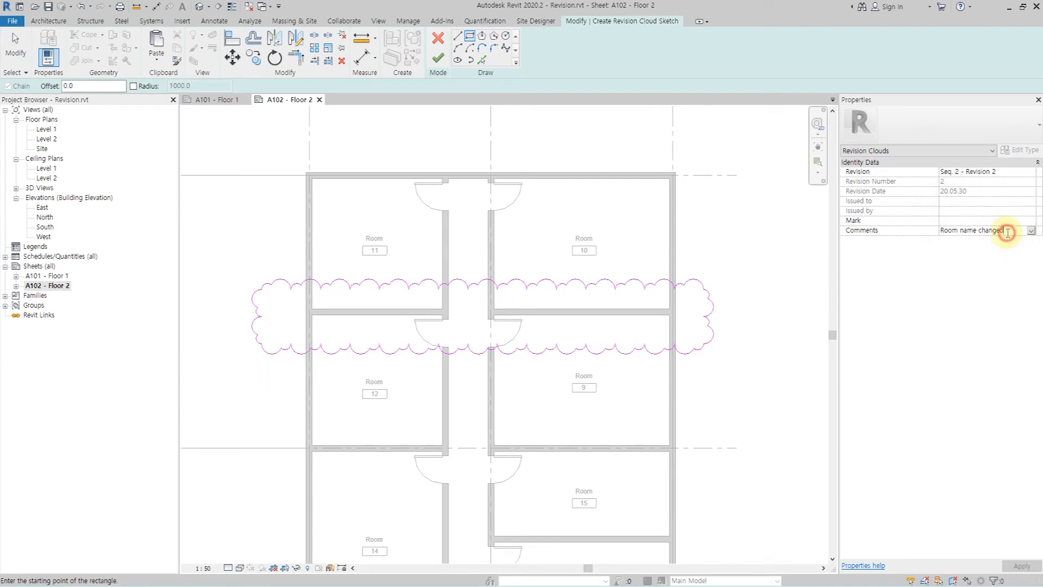
# - Give the wall cloud the comment "Wall moved" and mark 1, accept the duplicate mark, and finish its sketch
pyautogui.click(1009, 232)
pyautogui.write('Wall moved')
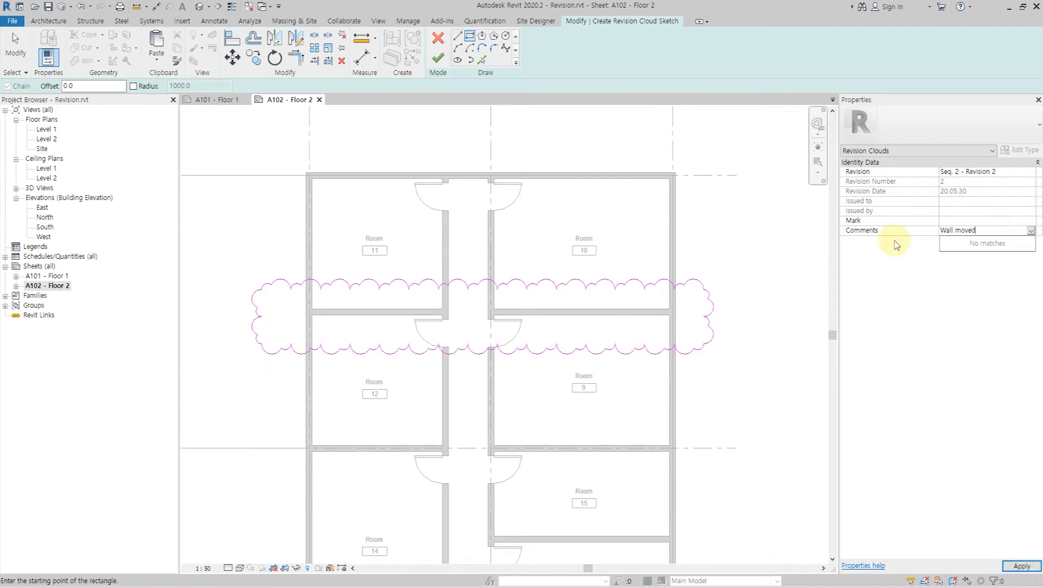
pyautogui.click(953, 220)
pyautogui.write('1')
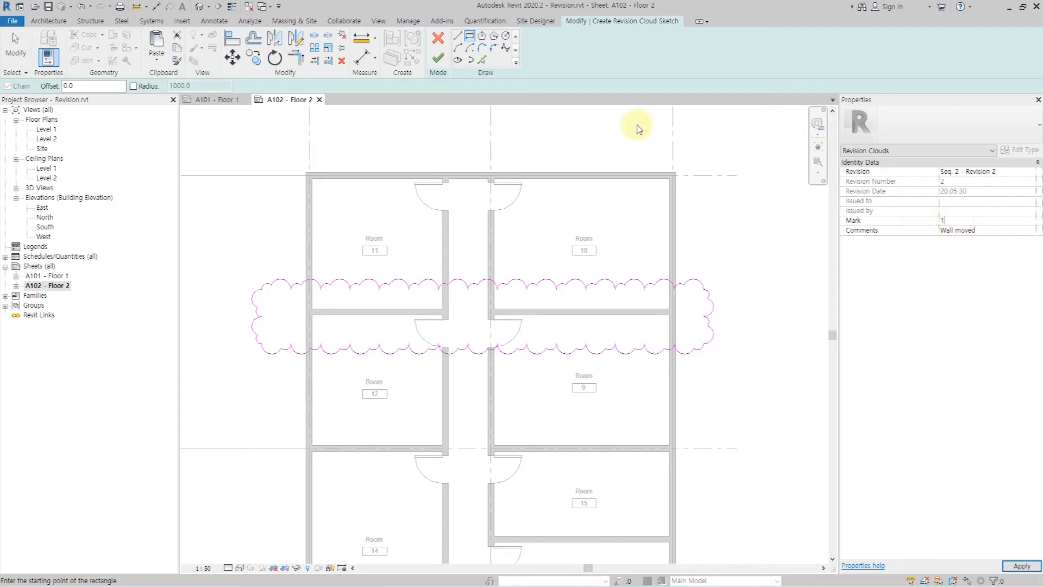
pyautogui.click(438, 64)
pyautogui.click(565, 334)
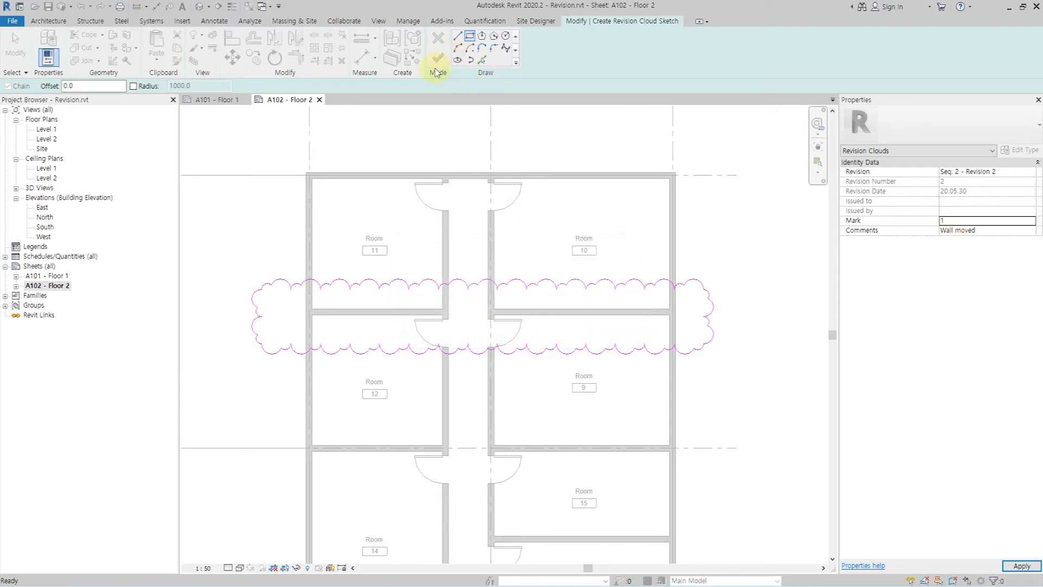
pyautogui.scroll(-1, 435, 128)
pyautogui.click(438, 64)
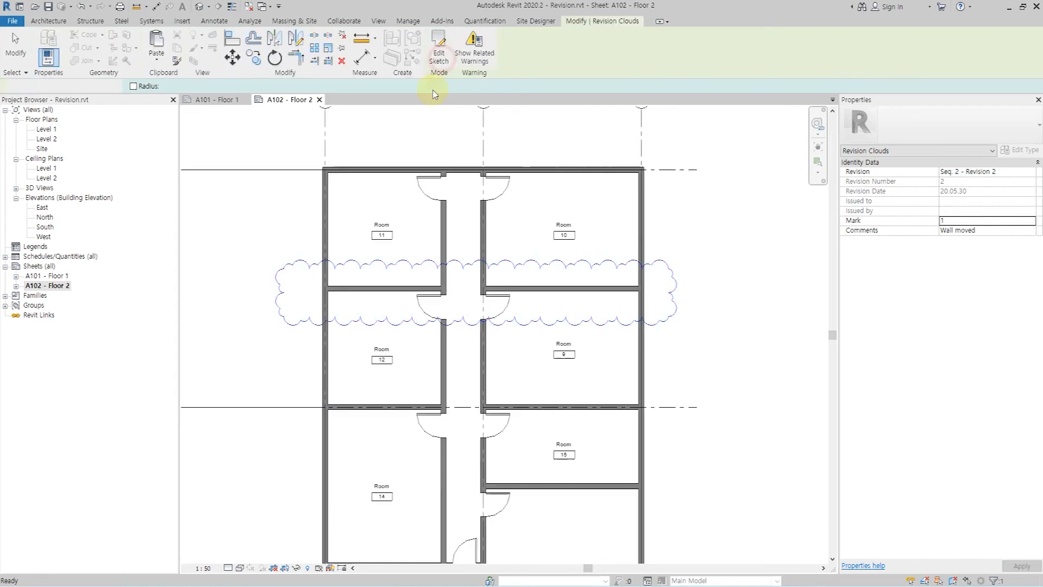
# - Tag the wall revision cloud by category and shift the tag slightly below the cloud's lower edge in Room 9
pyautogui.click(214, 21)
pyautogui.click(548, 48)
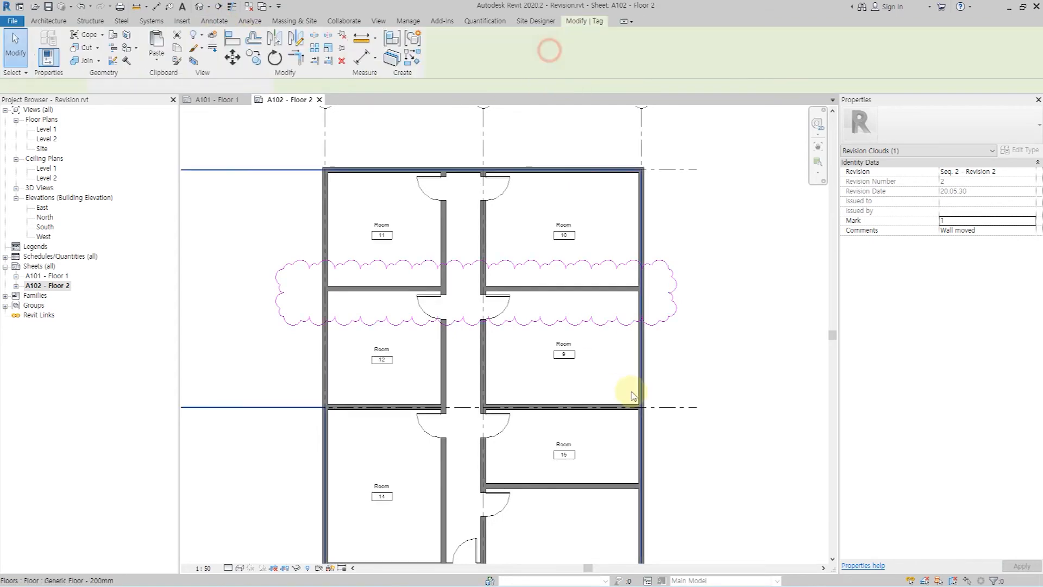
pyautogui.scroll(3, 652, 358)
pyautogui.click(563, 313)
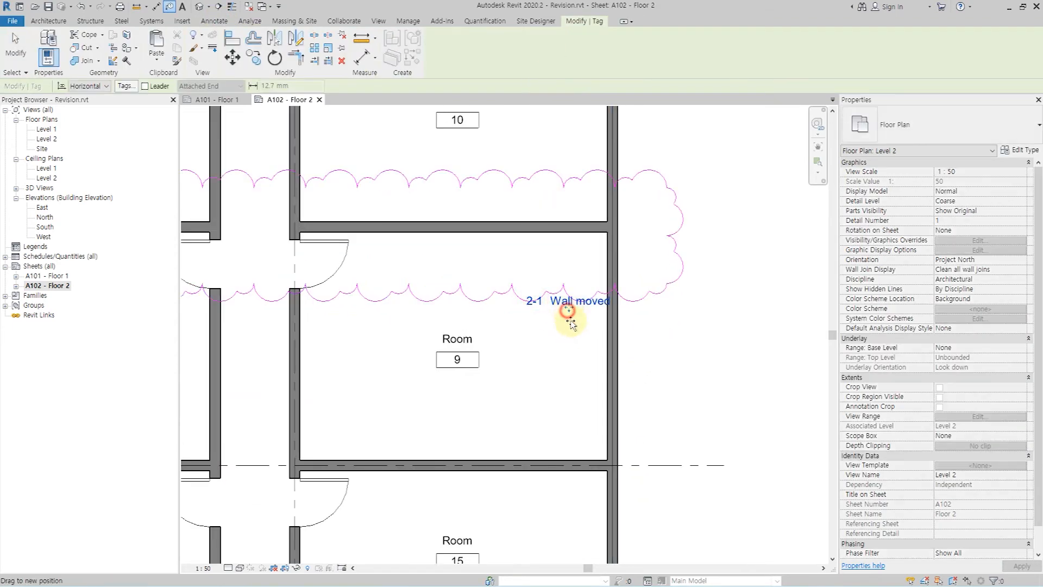
# - Sketch a rectangular revision cloud about 3400 mm by 1900 mm around the Room 15 label
pyautogui.scroll(-3, 505, 348)
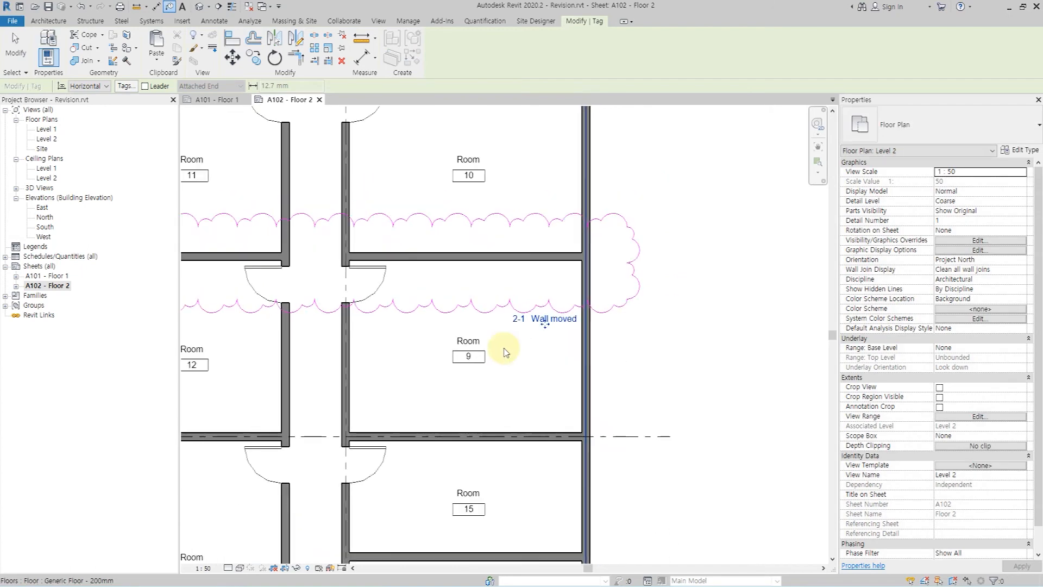
pyautogui.scroll(-3, 427, 378)
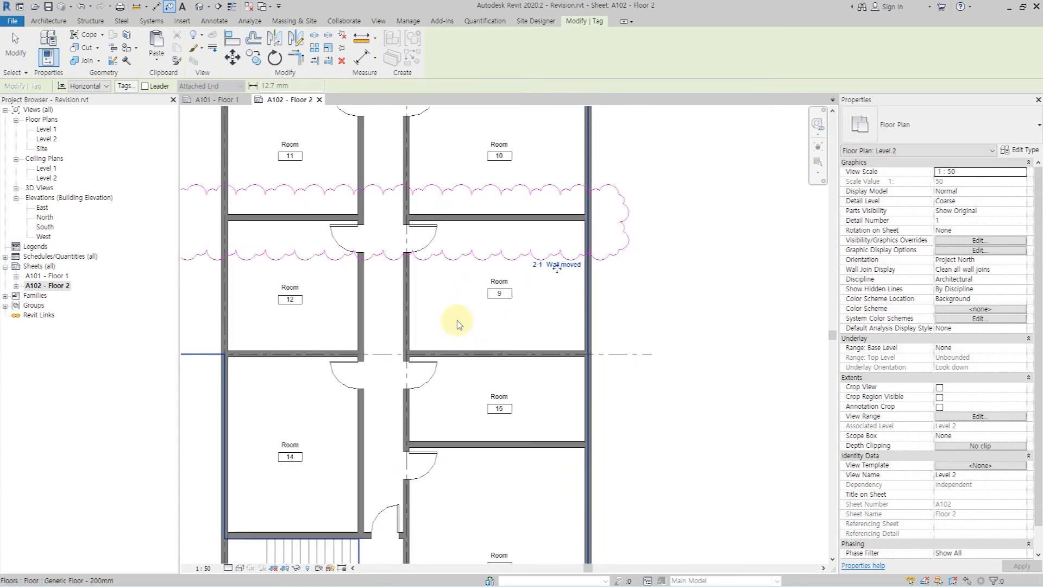
pyautogui.moveTo(433, 392)
pyautogui.mouseDown(button='middle')
pyautogui.moveTo(459, 433)
pyautogui.moveTo(455, 363)
pyautogui.mouseUp(button='middle')
pyautogui.click(214, 21)
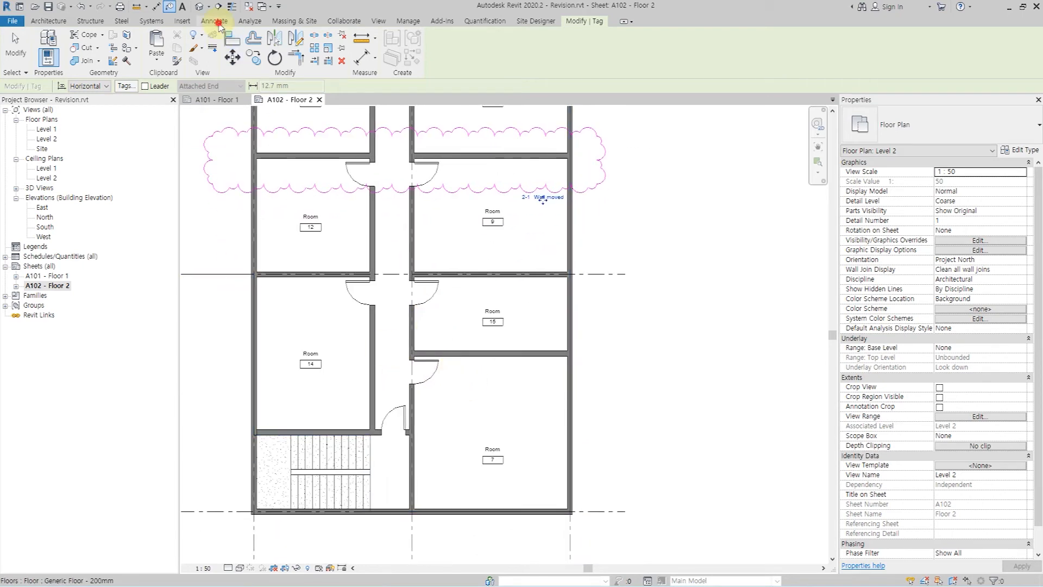
pyautogui.click(382, 46)
pyautogui.click(470, 36)
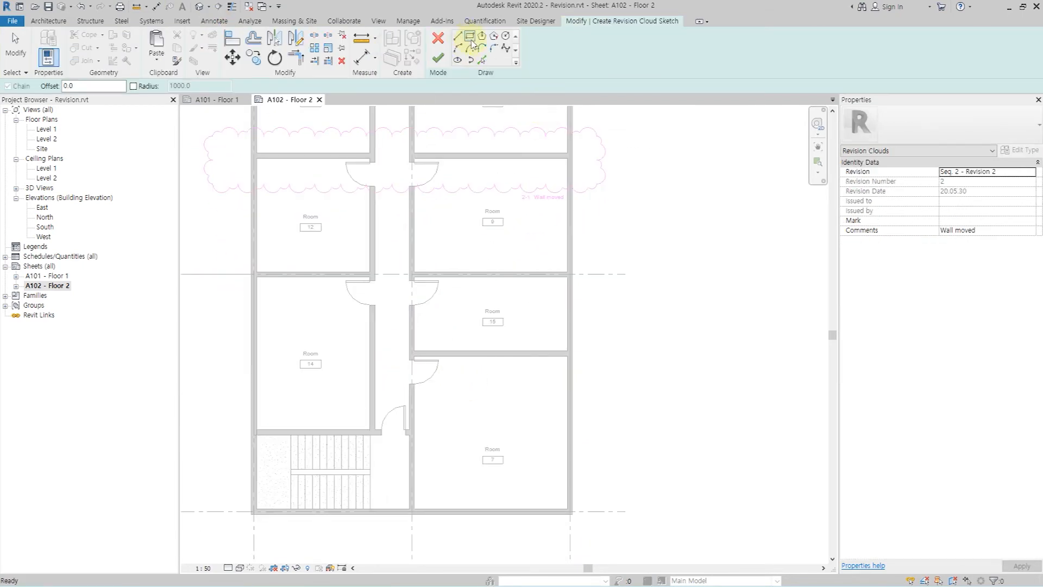
pyautogui.click(446, 283)
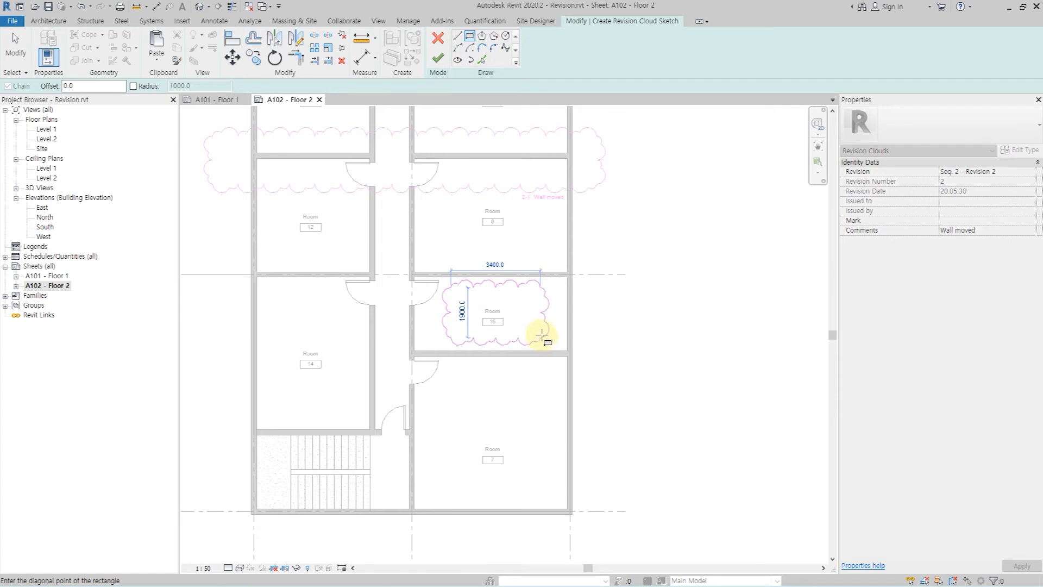
pyautogui.click(540, 335)
# - Give the Room 15 cloud the comment "Room name changed" and mark 2, accept the duplicate mark, and finish its sketch
pyautogui.click(1001, 236)
pyautogui.write('Room n')
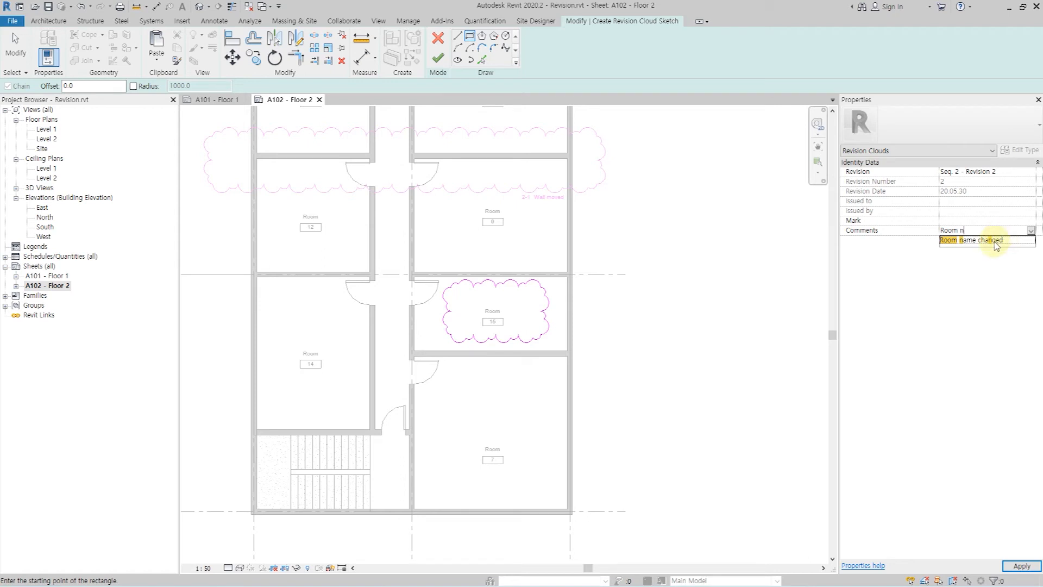
pyautogui.click(997, 245)
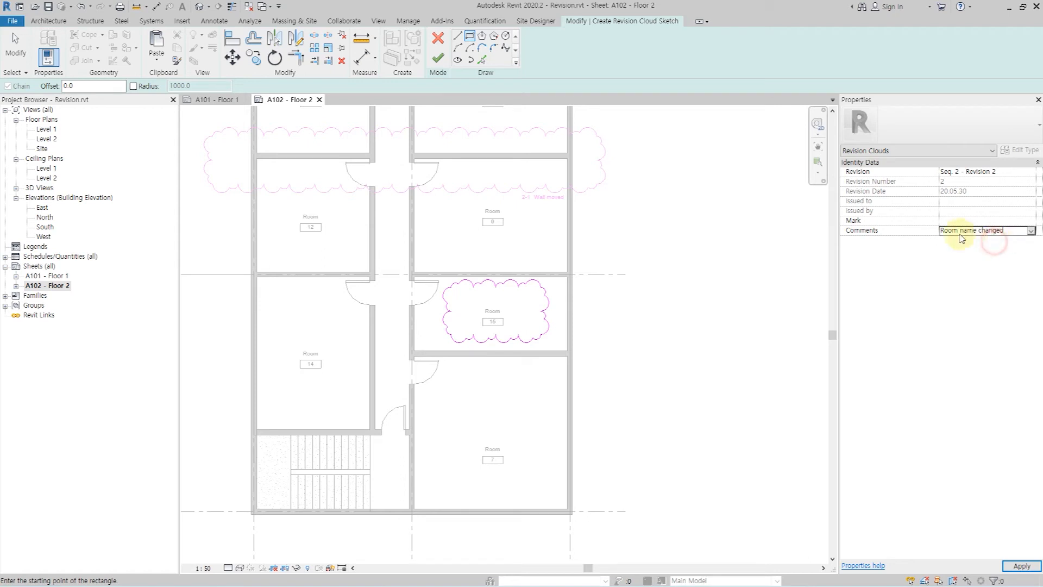
pyautogui.click(439, 60)
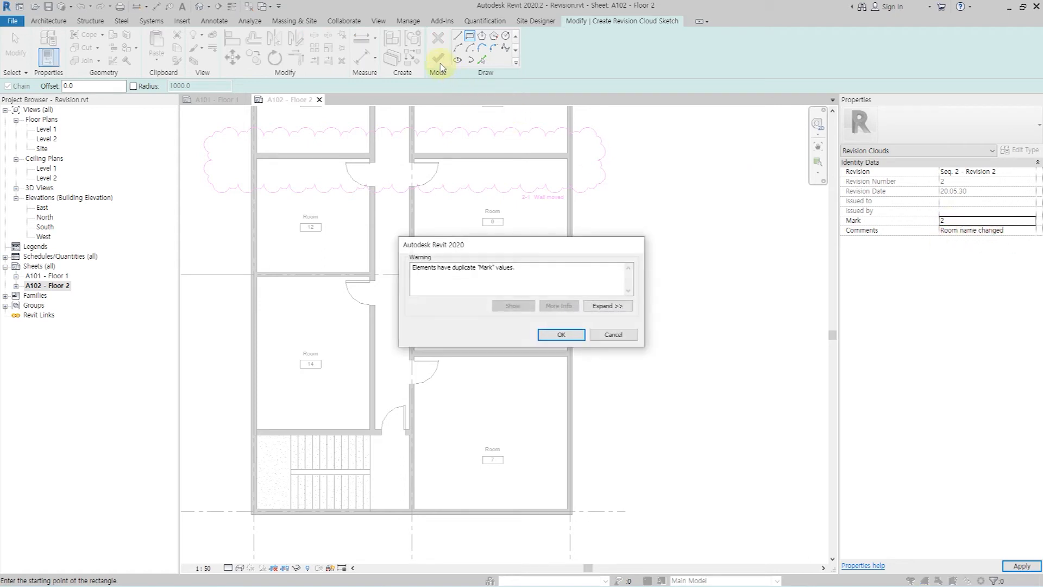
pyautogui.click(561, 335)
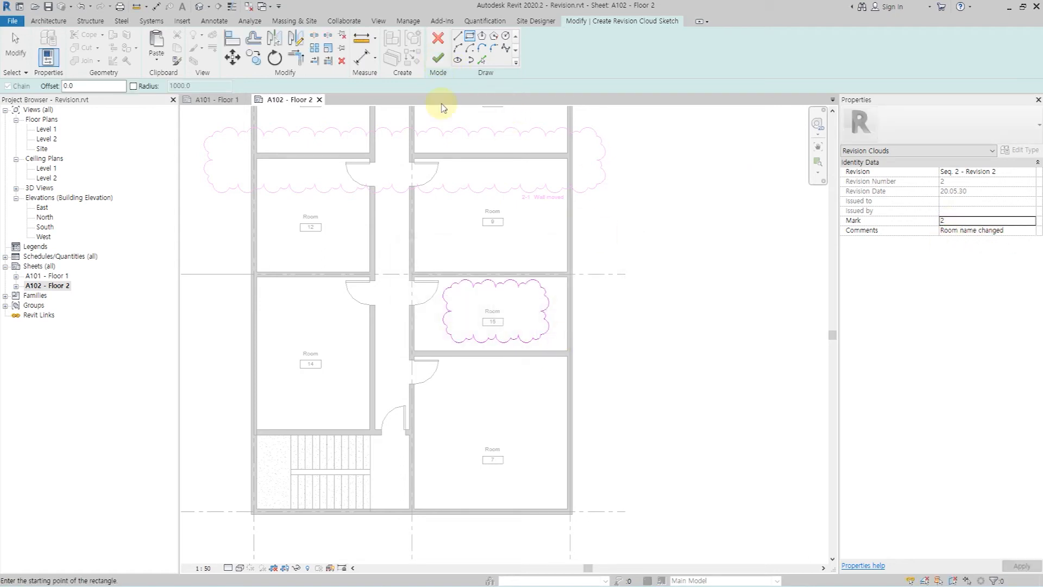
pyautogui.click(436, 65)
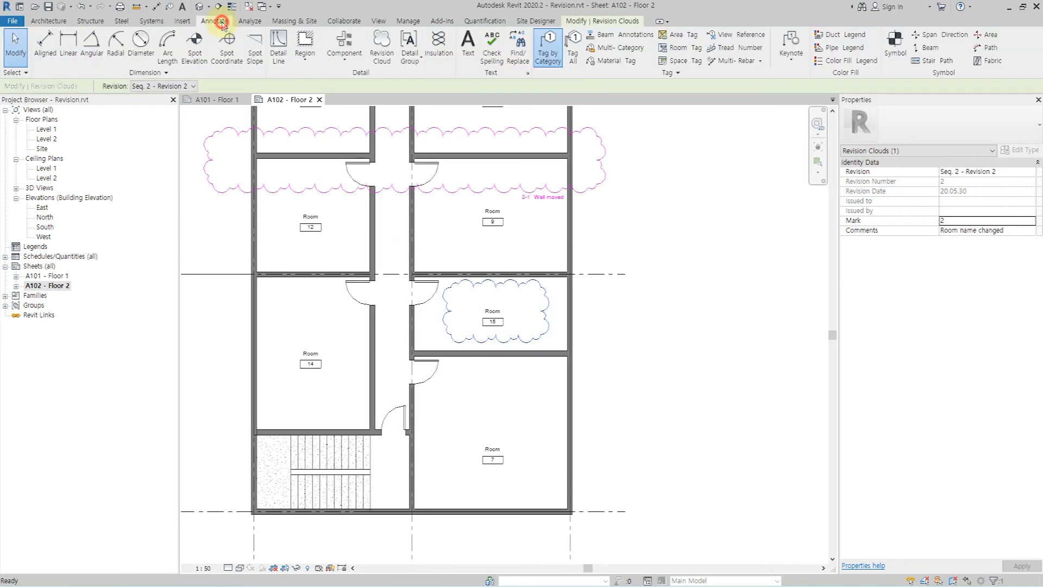
# - Tag the Room 15 revision cloud by category and move the tag just below the cloud's lower edge, above the wall to Room 7
pyautogui.click(548, 46)
pyautogui.scroll(5, 576, 337)
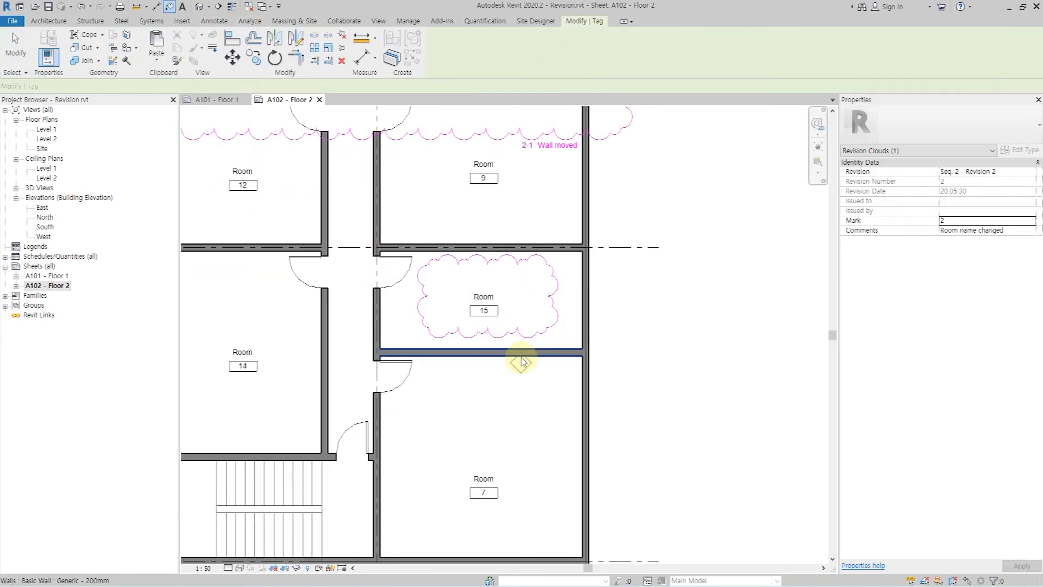
pyautogui.click(626, 319)
pyautogui.moveTo(579, 329); pyautogui.dragTo(552, 331)
pyautogui.click(565, 368)
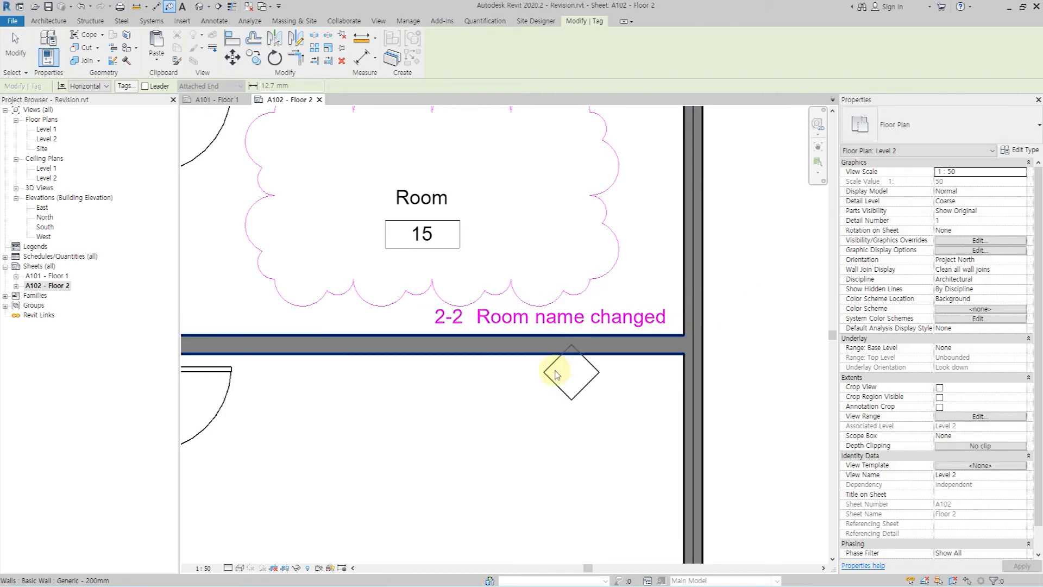
# - Deactivate the Level 2 viewport to return to the whole Floor 2 sheet
pyautogui.scroll(-8, 538, 379)
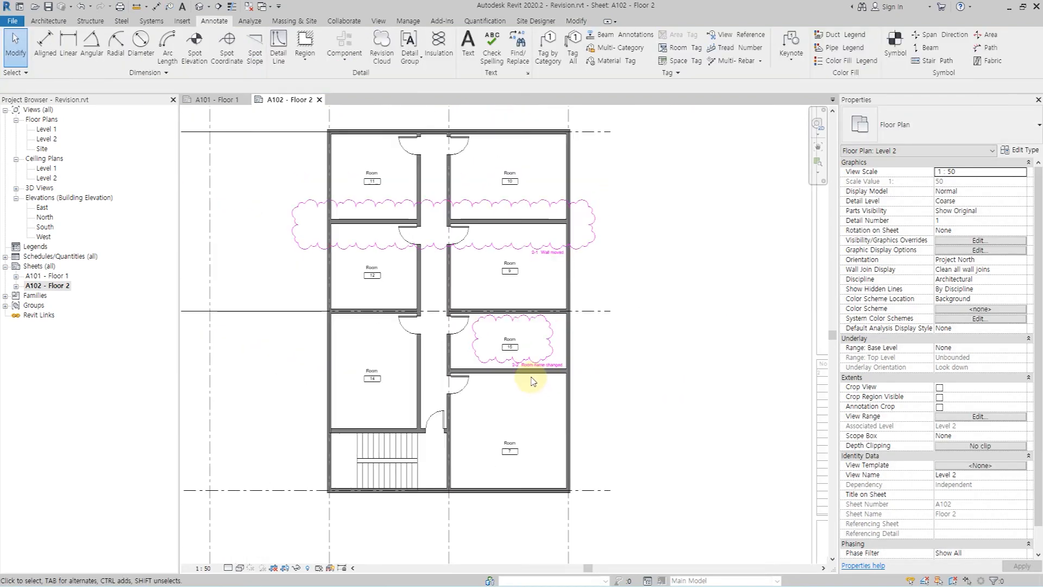
pyautogui.doubleClick(793, 371)
pyautogui.scroll(-2, 487, 319)
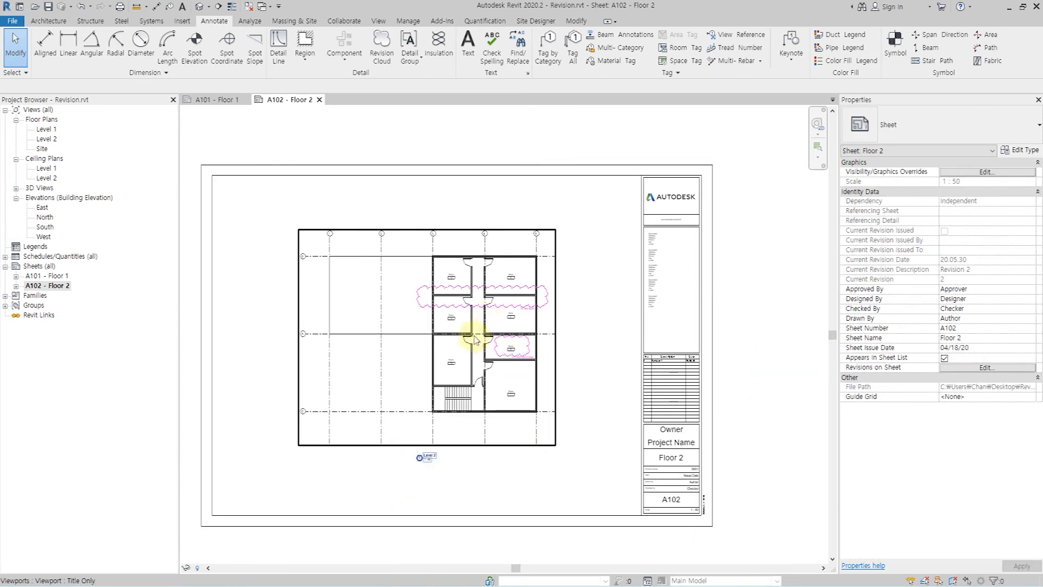
# - Run the DDF_ExportRevision script in Dynamo Player to export the revision list to Excel
pyautogui.click(405, 21)
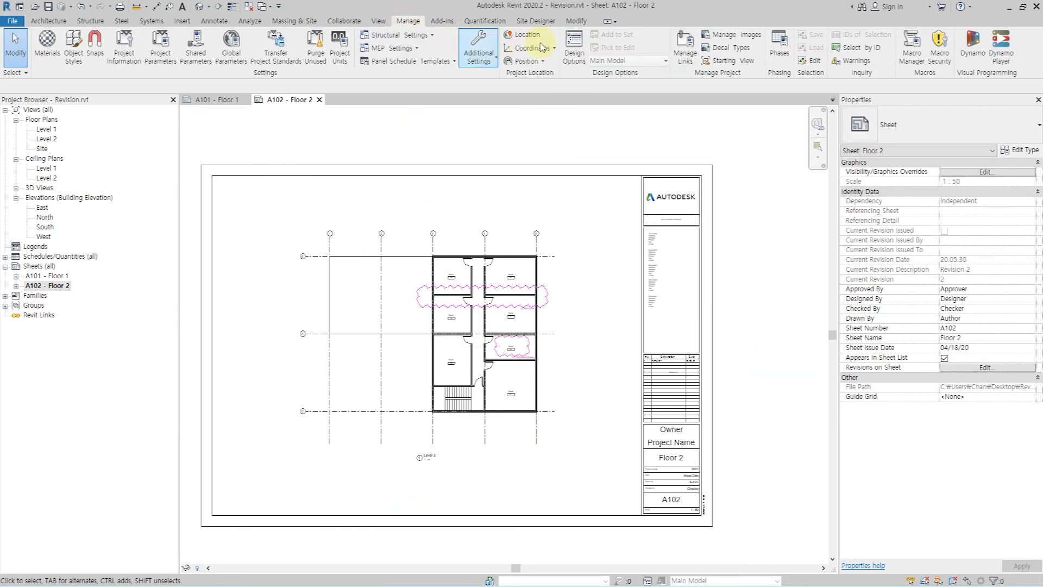
pyautogui.click(1002, 58)
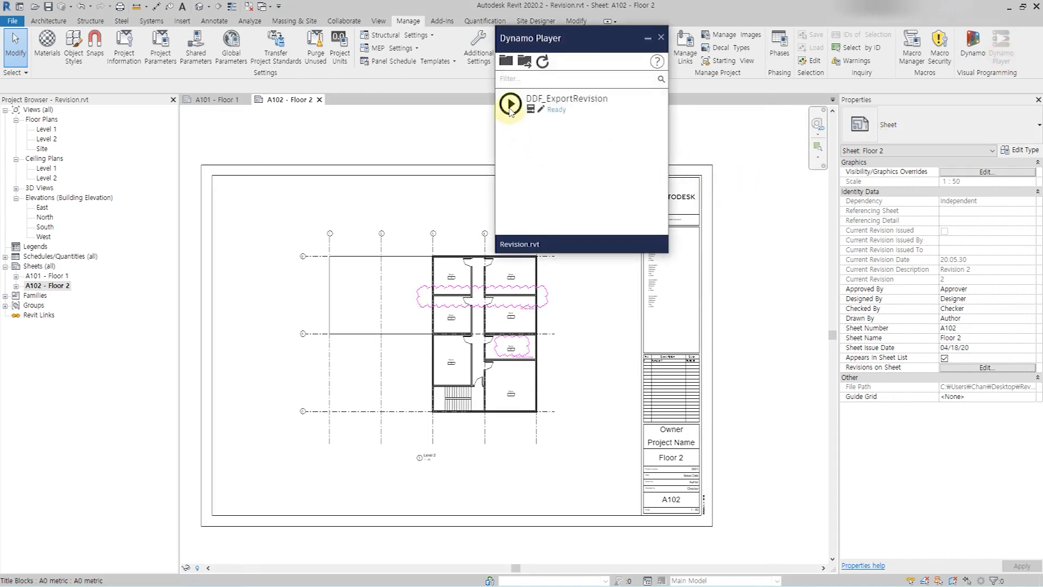
pyautogui.click(510, 105)
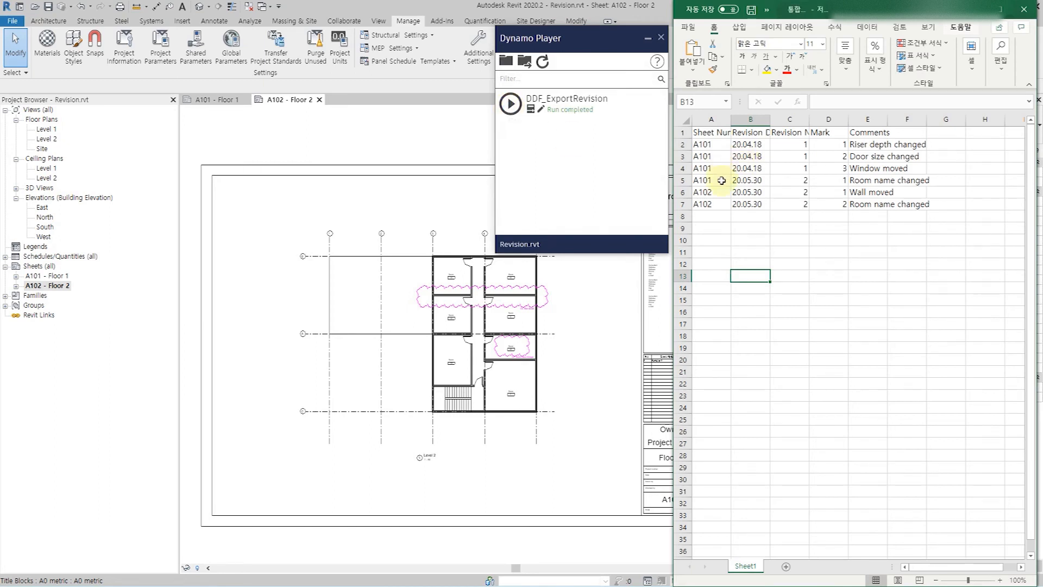
# - Switch to the exported Excel sheet and fit the Sheet Number, Comments and Revision Date columns to their contents
pyautogui.moveTo(943, 245); pyautogui.dragTo(700, 123)
pyautogui.click(797, 262)
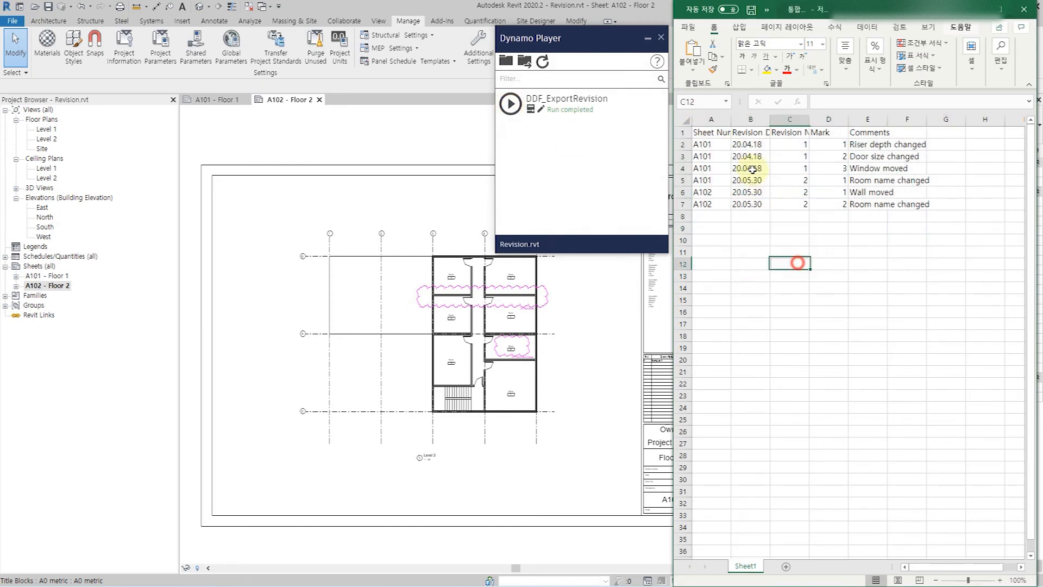
pyautogui.doubleClick(730, 119)
pyautogui.doubleClick(912, 119)
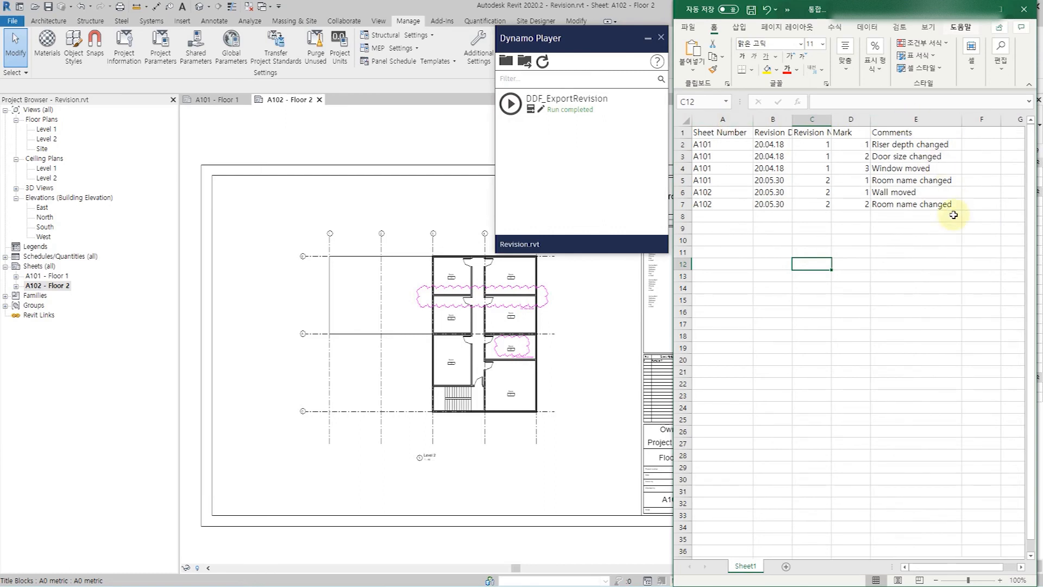
pyautogui.doubleClick(792, 119)
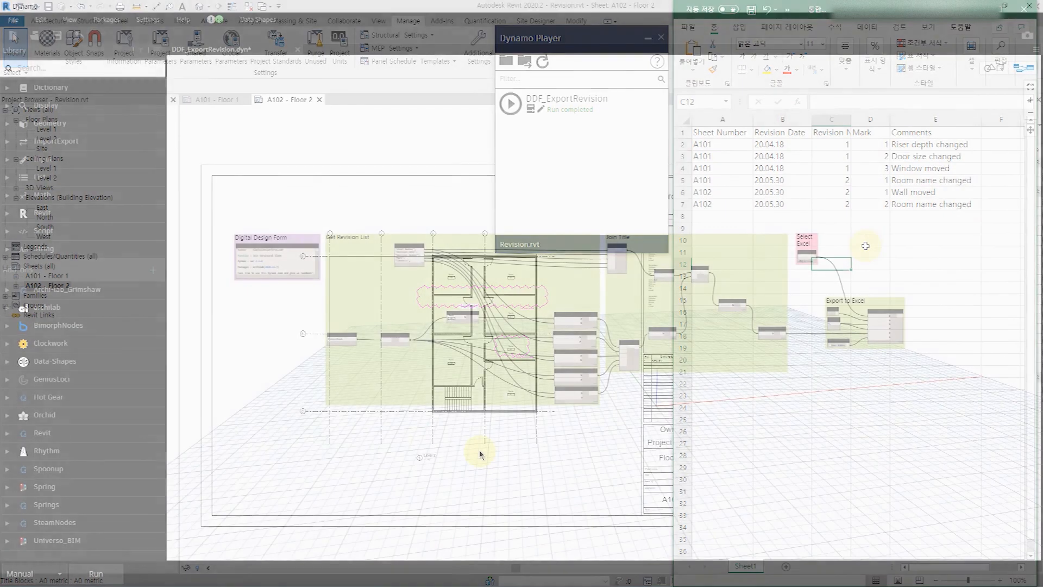
# - Switch to Dynamo and examine the DDF_ExportRevision graph from Get Revision List through Join Title to Export to Excel
pyautogui.scroll(5, 391, 312)
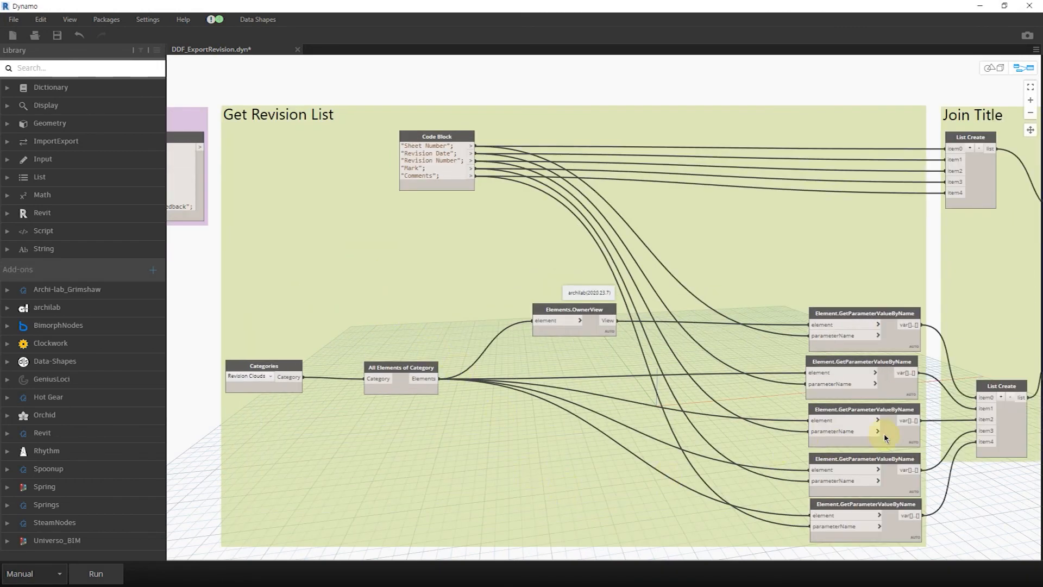
pyautogui.moveTo(1014, 500); pyautogui.dragTo(562, 477, button='middle')
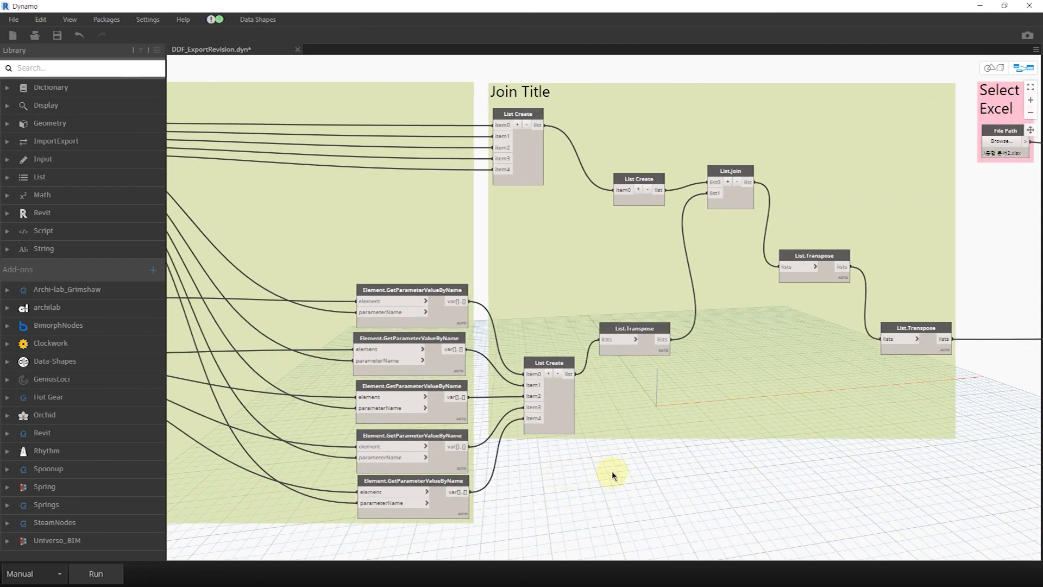
pyautogui.moveTo(981, 489); pyautogui.dragTo(641, 478, button='middle')
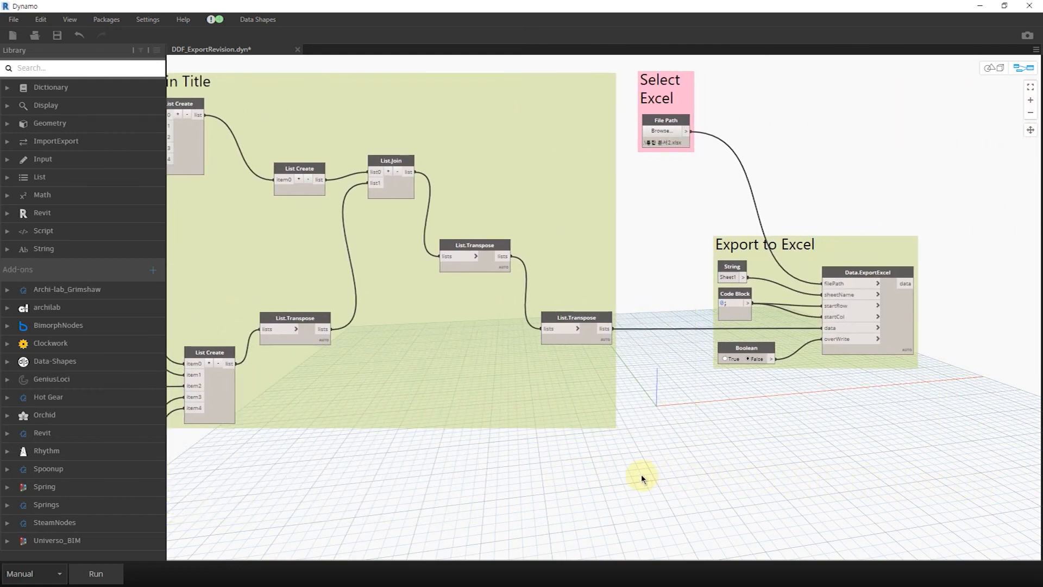